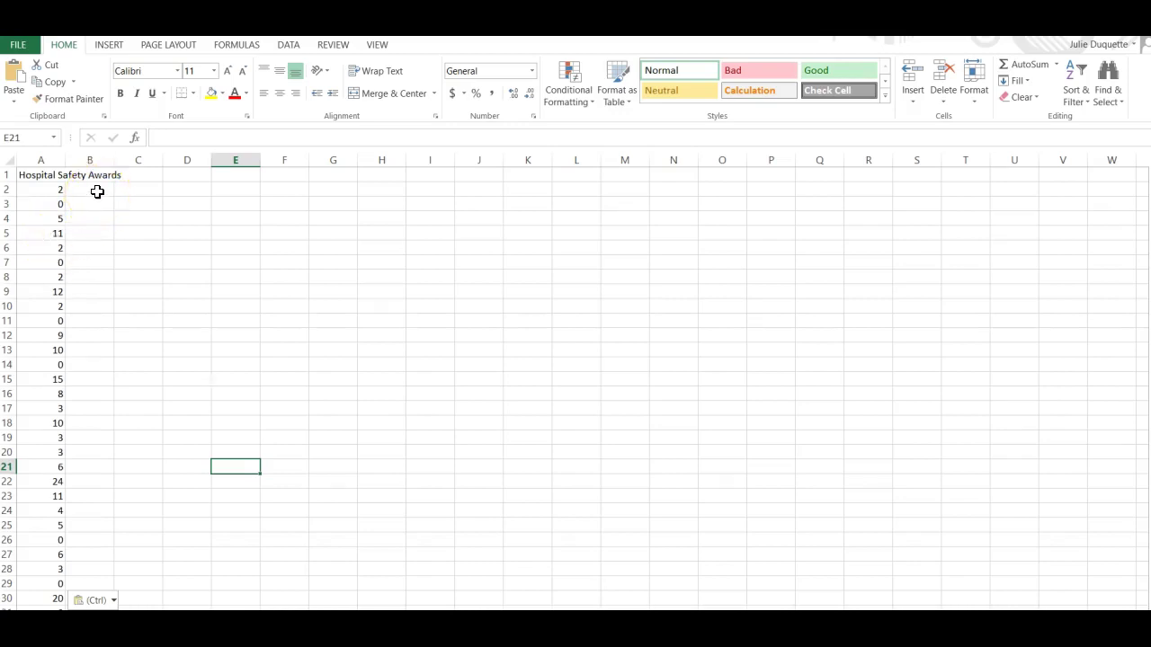
- Start a COUNTIF formula in cell B2, beside the first Hospital Safety Awards value
{"action": "left_click", "coordinate": [97, 192]}
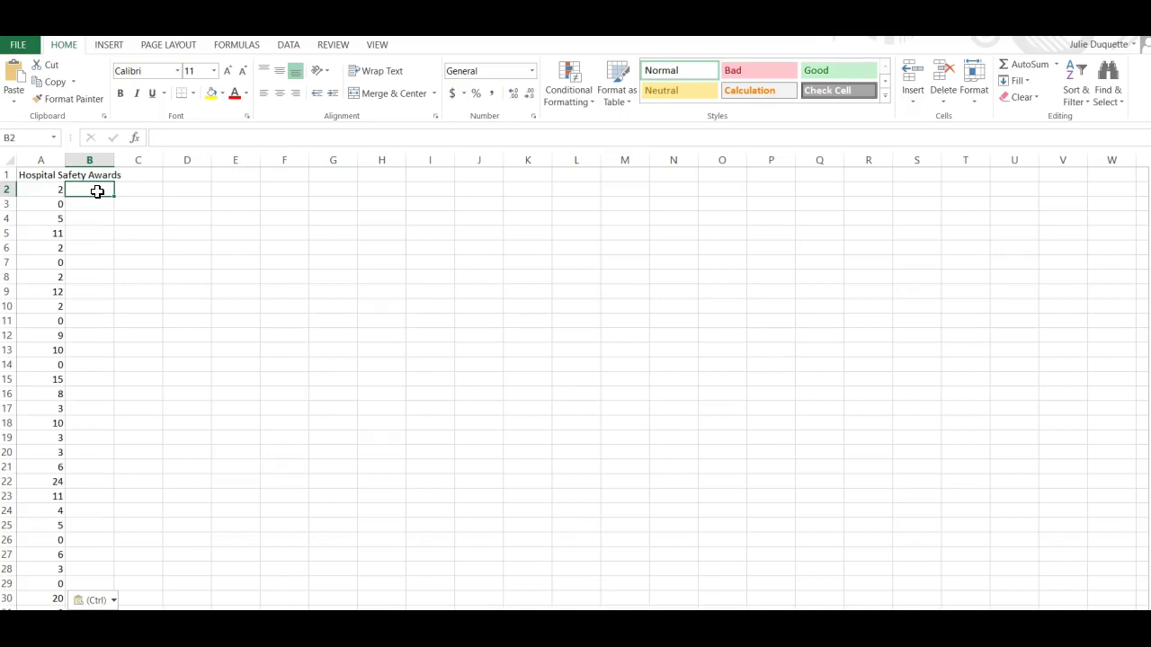
{"action": "type", "text": "="}
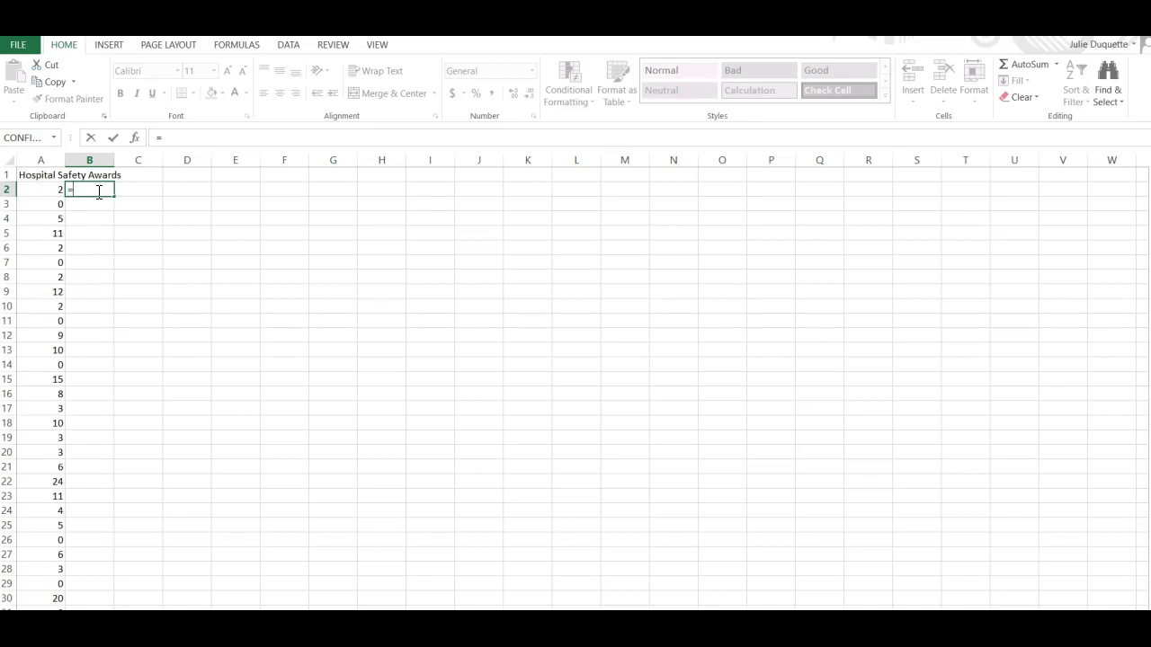
{"action": "type", "text": "coun"}
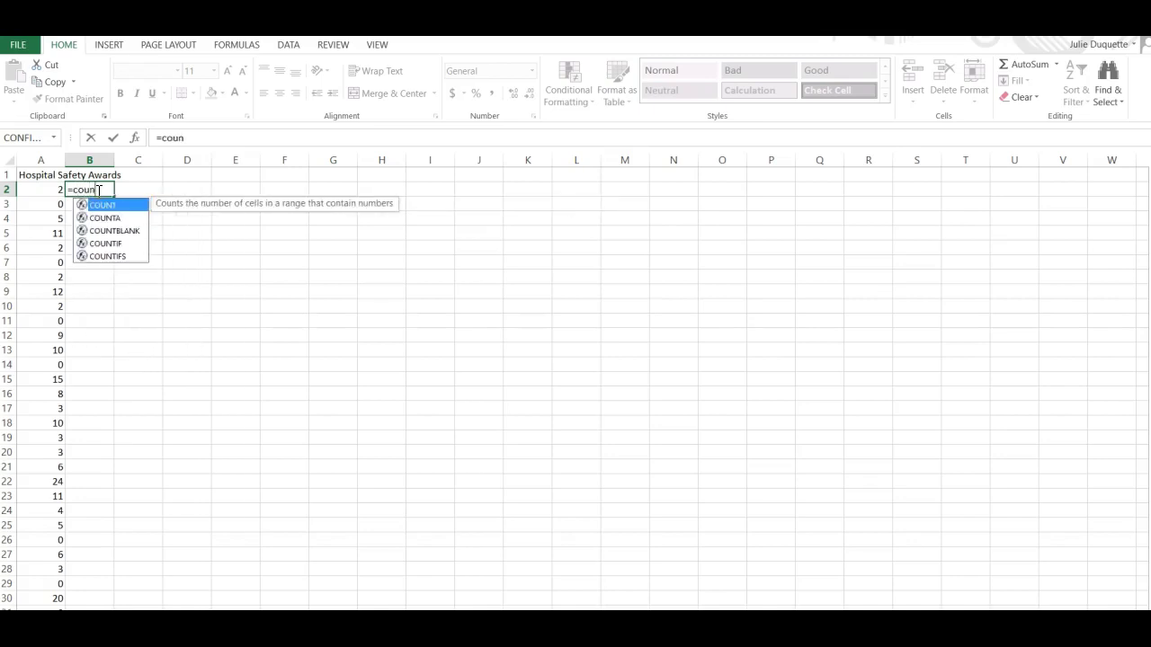
{"action": "type", "text": "t"}
{"action": "type", "text": "if"}
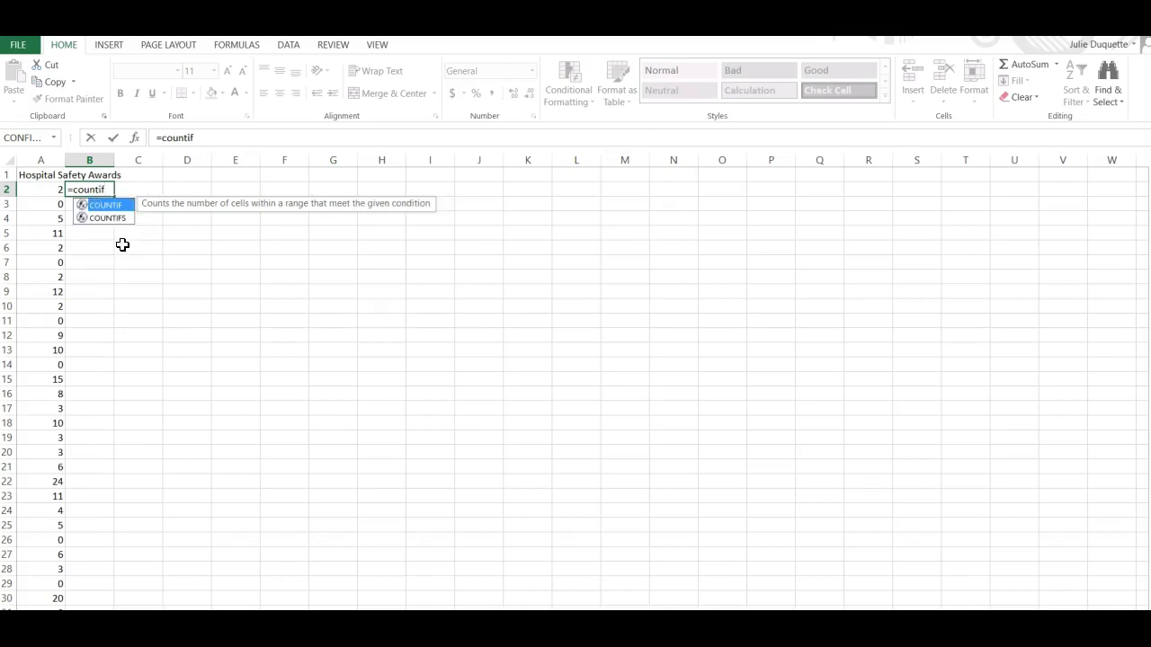
{"action": "type", "text": "("}
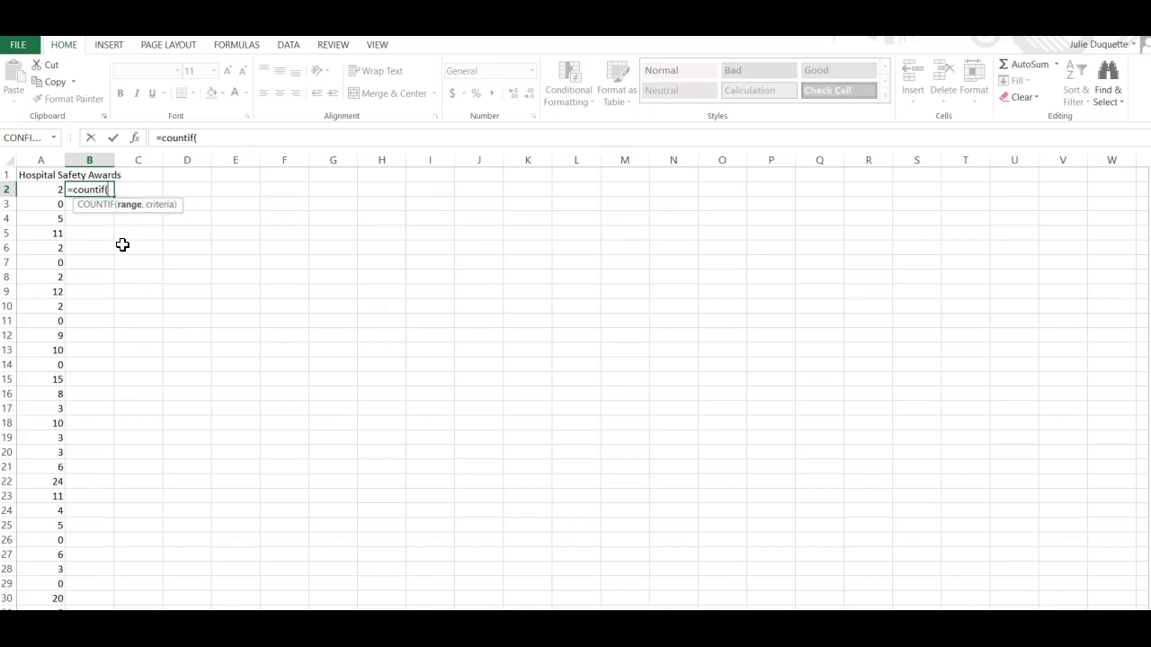
{"action": "left_click", "coordinate": [43, 191]}
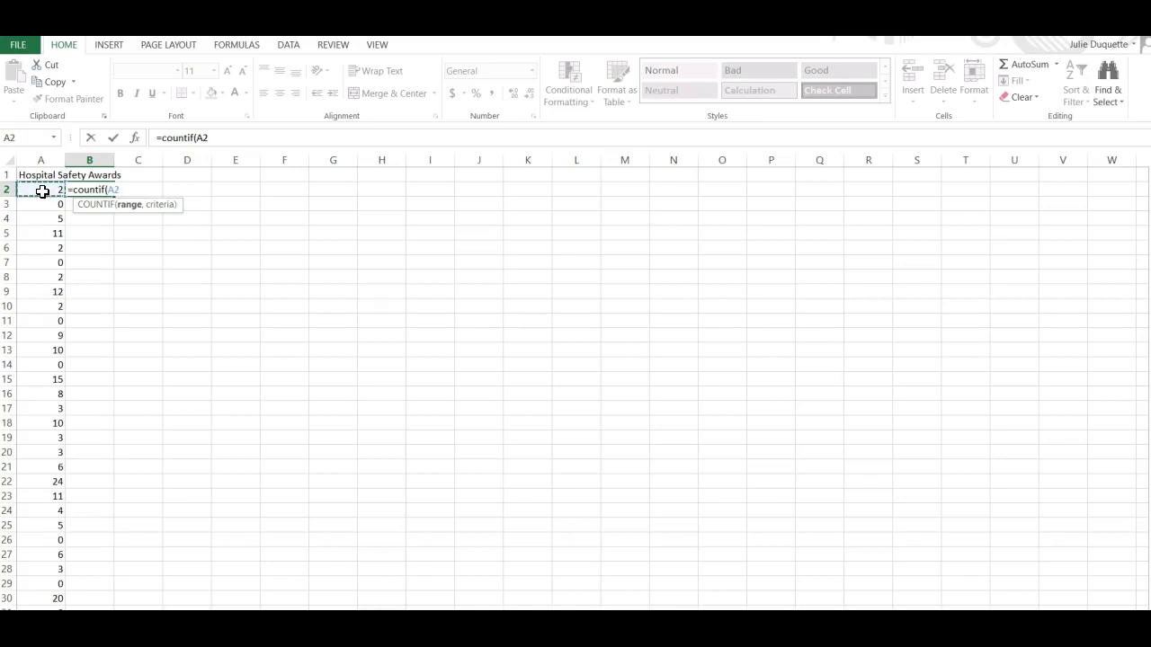
{"action": "key", "text": "Down"}
{"action": "key", "text": "Down"}
{"action": "key", "text": "Down"}
{"action": "key", "text": "Down"}
{"action": "key", "text": "Down"}
{"action": "key", "text": "Down"}
{"action": "key", "text": "Down"}
{"action": "key", "text": "Down"}
{"action": "key", "text": "Down"}
{"action": "key", "text": "Down"}
{"action": "key", "text": "Down"}
{"action": "key", "text": "Down"}
{"action": "key", "text": "Down"}
{"action": "key", "text": "Down"}
{"action": "key", "text": "Down"}
{"action": "key", "text": "Down"}
{"action": "key", "text": "Down"}
{"action": "key", "text": "Down"}
{"action": "key", "text": "Down"}
{"action": "key", "text": "Down"}
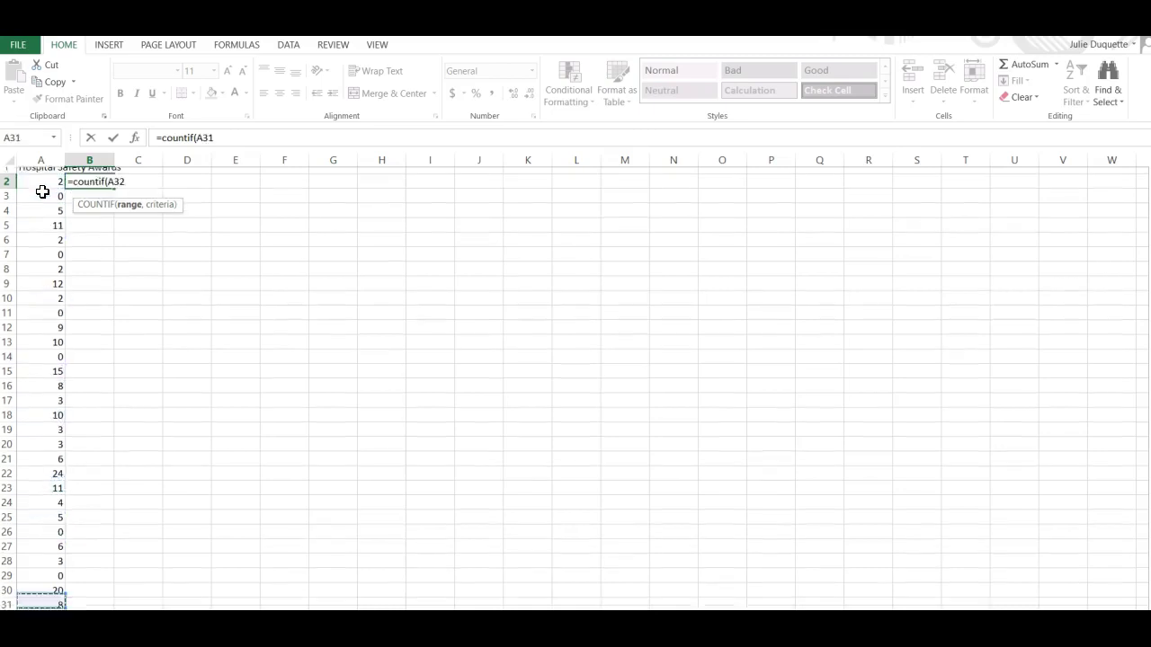
{"action": "key", "text": "Down"}
{"action": "key", "text": "Down"}
{"action": "key", "text": "Down"}
{"action": "key", "text": "Down"}
{"action": "key", "text": "Down"}
{"action": "key", "text": "Down"}
{"action": "key", "text": "Down"}
{"action": "key", "text": "Down"}
{"action": "key", "text": "Down"}
{"action": "key", "text": "Down"}
{"action": "key", "text": "Down"}
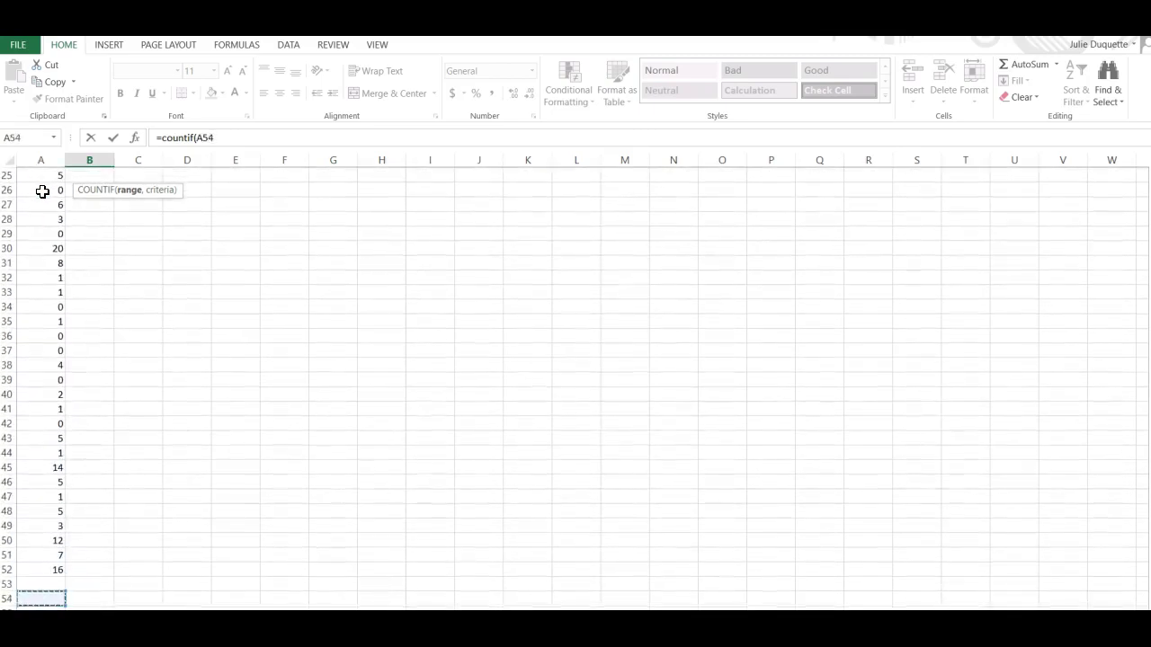
{"action": "key", "text": "Up"}
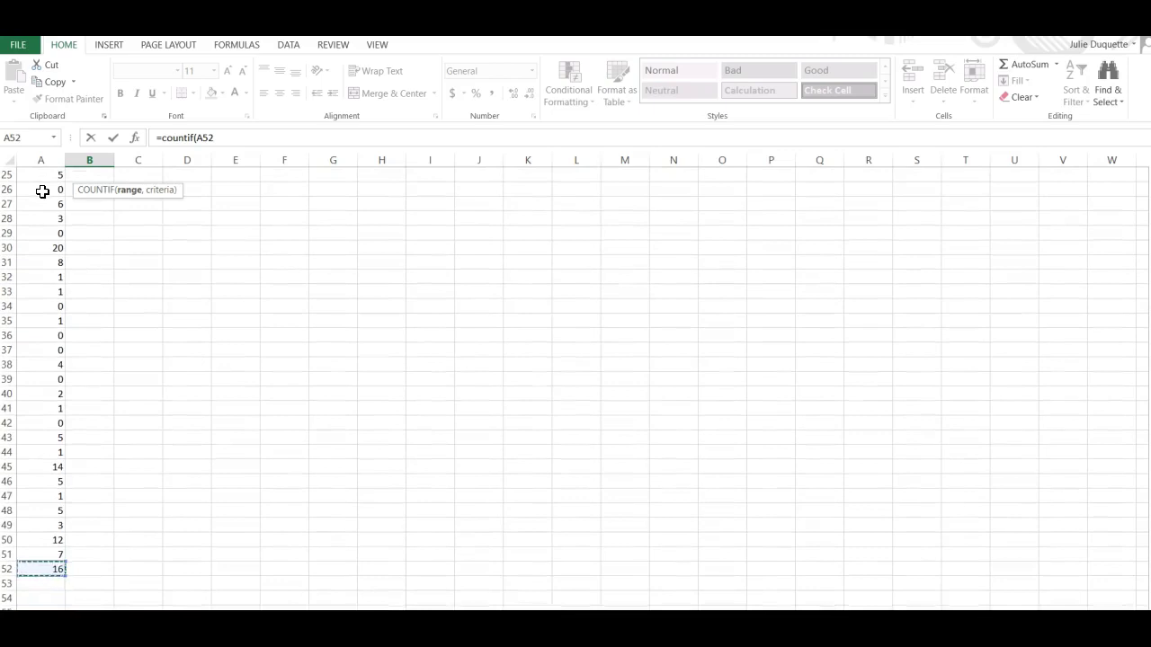
{"action": "key", "text": "Up"}
{"action": "key", "text": "Up"}
{"action": "key", "text": "Up"}
{"action": "key", "text": "Up"}
{"action": "key", "text": "Up"}
{"action": "key", "text": "Up"}
{"action": "key", "text": "Up"}
{"action": "key", "text": "Up"}
{"action": "key", "text": "Up"}
{"action": "key", "text": "Up"}
{"action": "key", "text": "Up"}
{"action": "key", "text": "Up"}
{"action": "key", "text": "Up"}
{"action": "key", "text": "Up"}
{"action": "key", "text": "Up"}
{"action": "key", "text": "Up"}
{"action": "key", "text": "Up"}
{"action": "key", "text": "Up"}
{"action": "key", "text": "Up"}
{"action": "key", "text": "Up"}
{"action": "key", "text": "Up"}
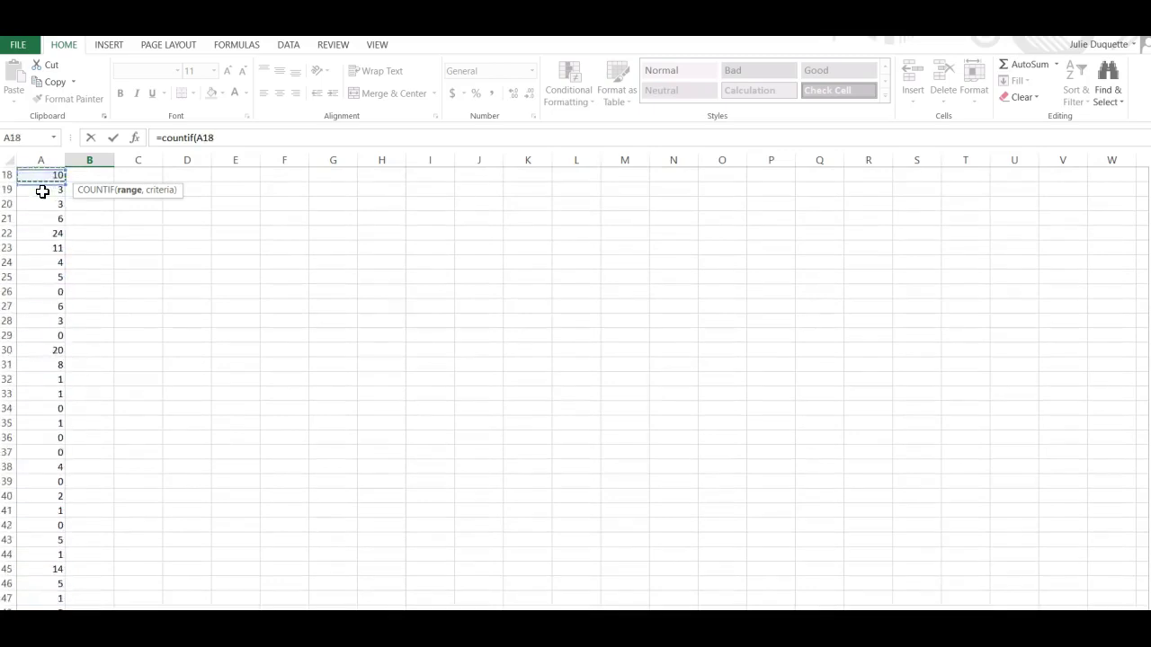
{"action": "key", "text": "Up"}
{"action": "key", "text": "Up"}
{"action": "key", "text": "Up"}
{"action": "key", "text": "Up"}
{"action": "key", "text": "Down"}
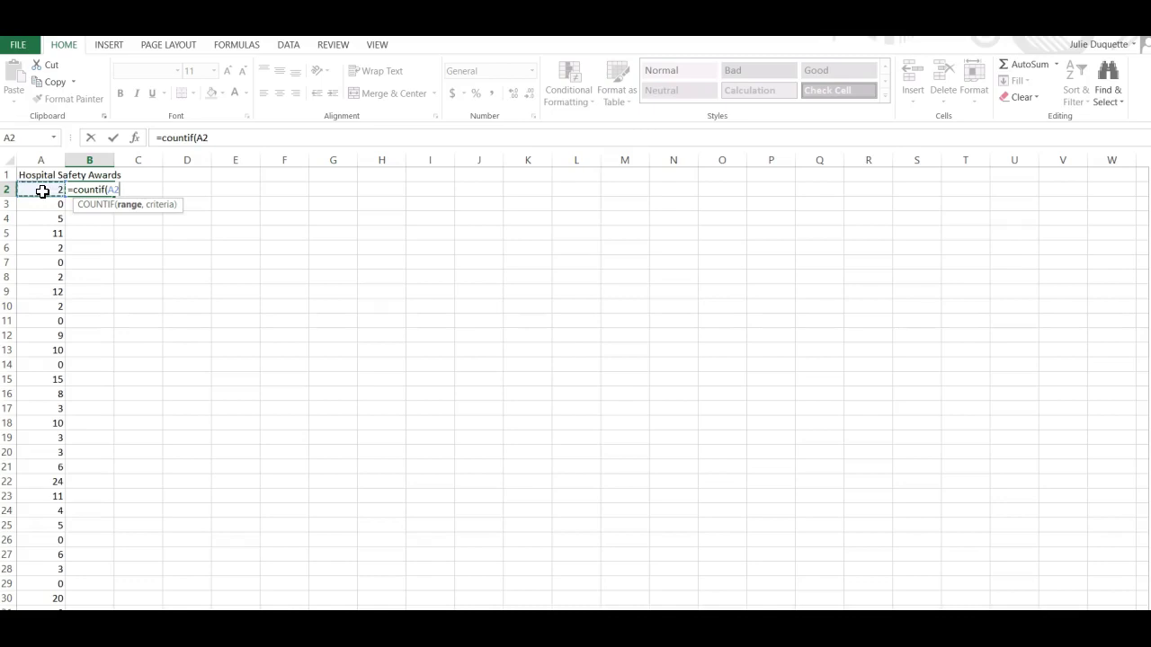
{"action": "key", "text": "Down"}
{"action": "key", "text": "Down"}
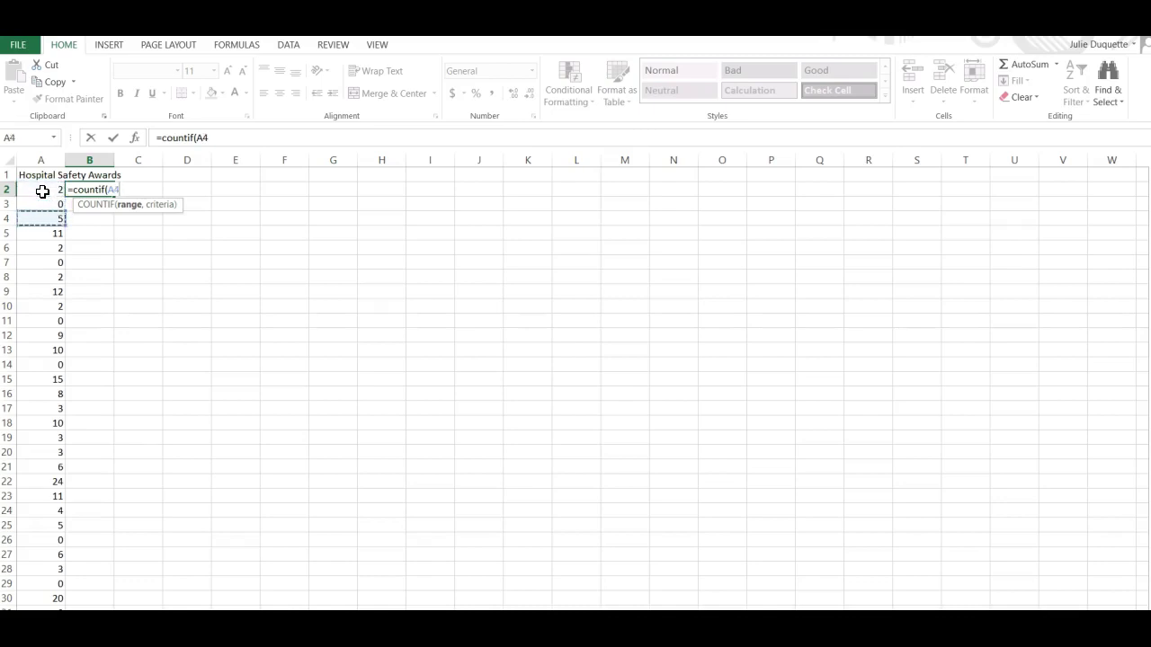
{"action": "key", "text": "Up"}
{"action": "key", "text": "Up"}
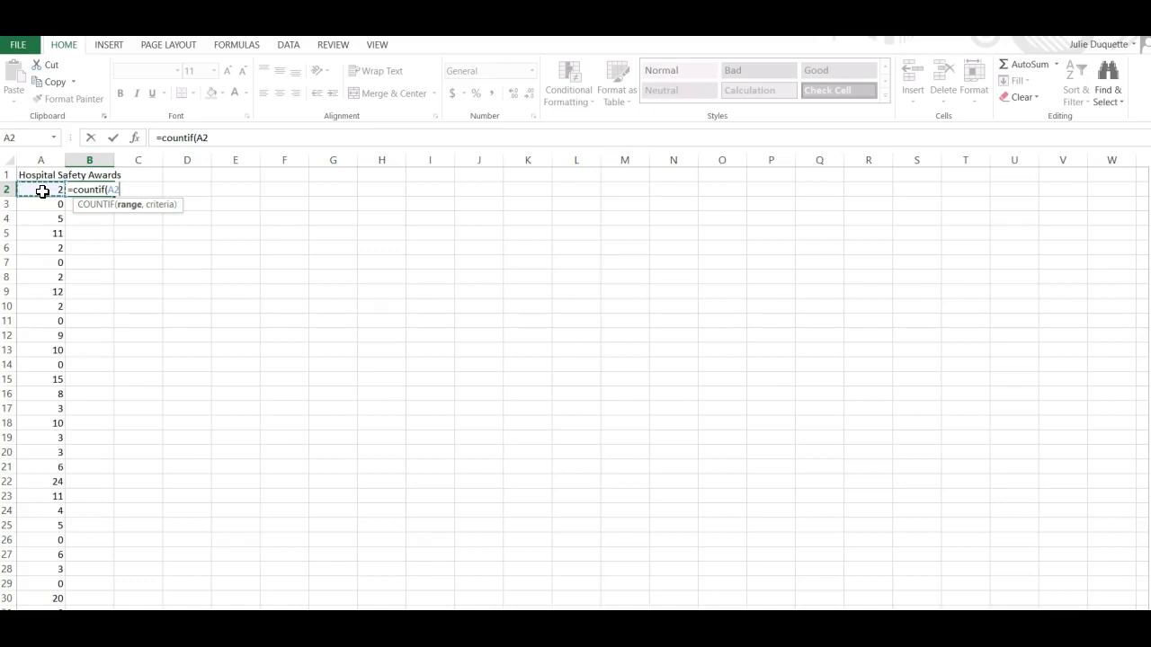
{"action": "key", "text": "BackSpace"}
{"action": "key", "text": "BackSpace"}
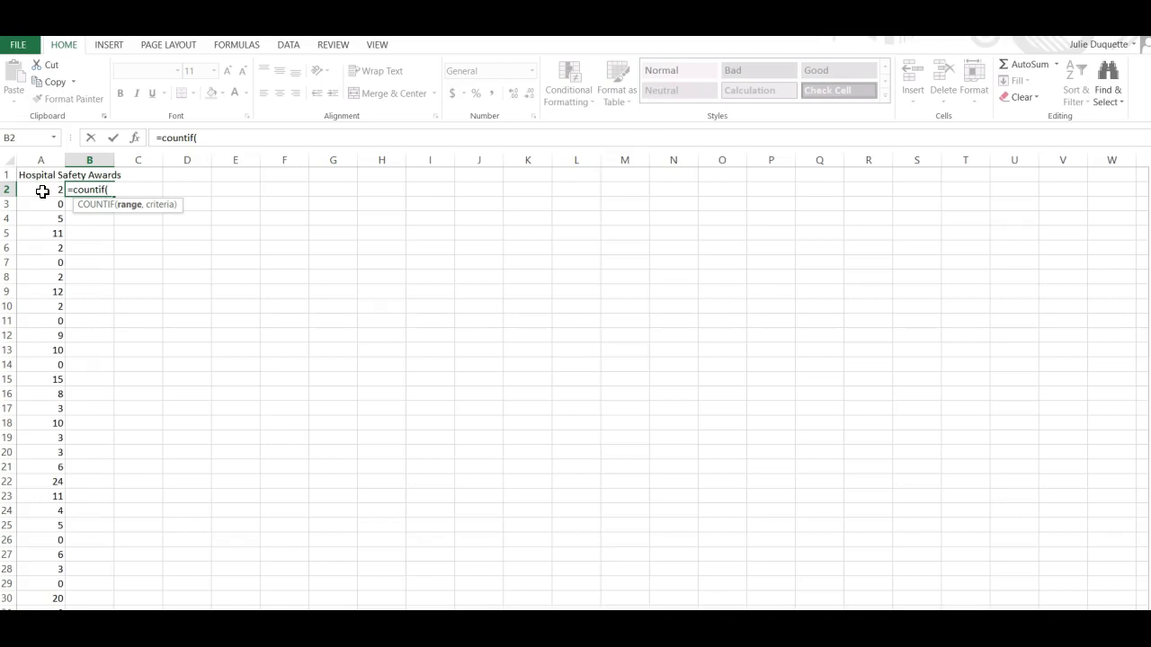
- Complete the COUNTIF formula in B2 with the expanding range $A$2:$A2 and the criterion A2
{"action": "type", "text": "$A$2:"}
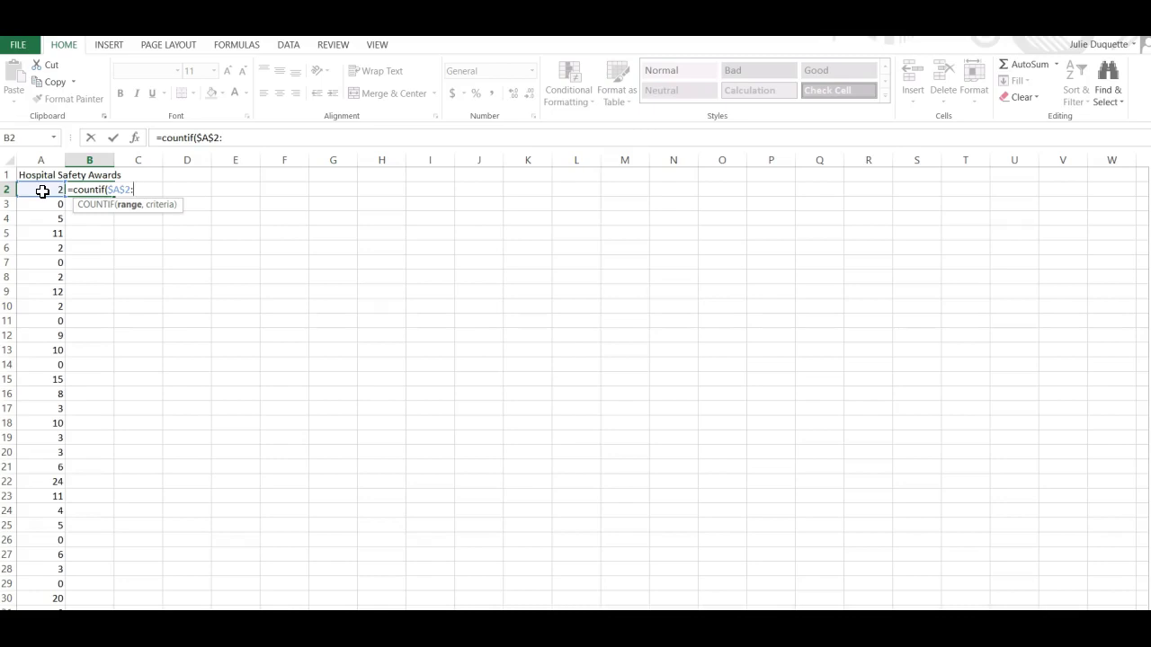
{"action": "type", "text": "$A2"}
{"action": "type", "text": ",A"}
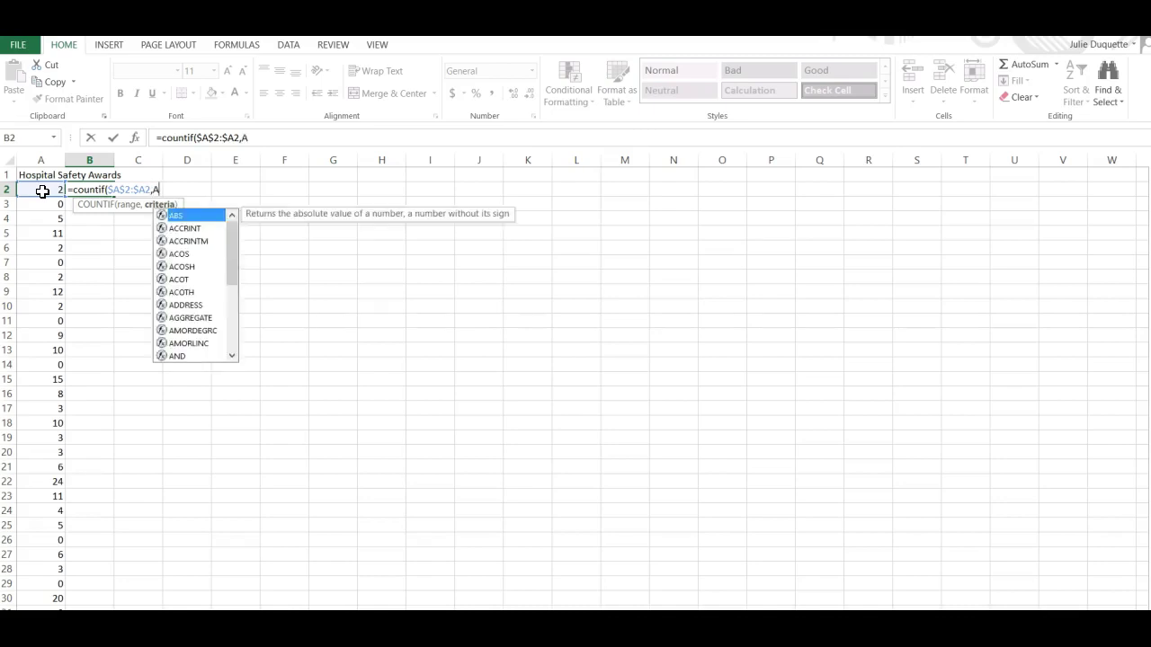
{"action": "type", "text": "2"}
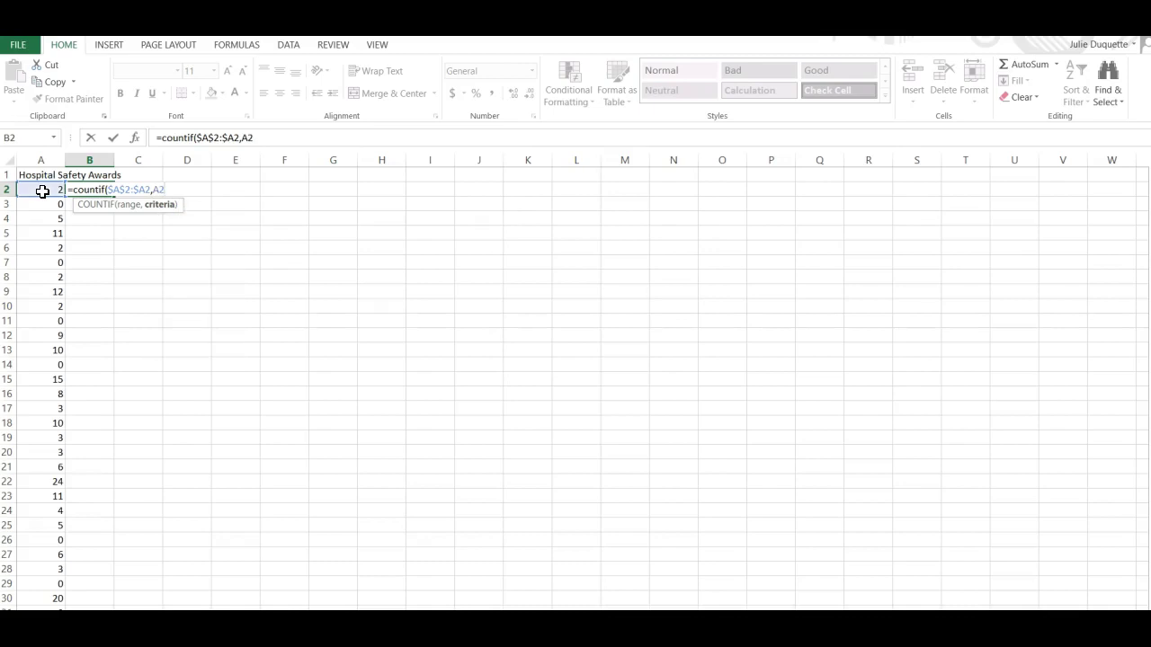
{"action": "type", "text": ")"}
{"action": "key", "text": "Return"}
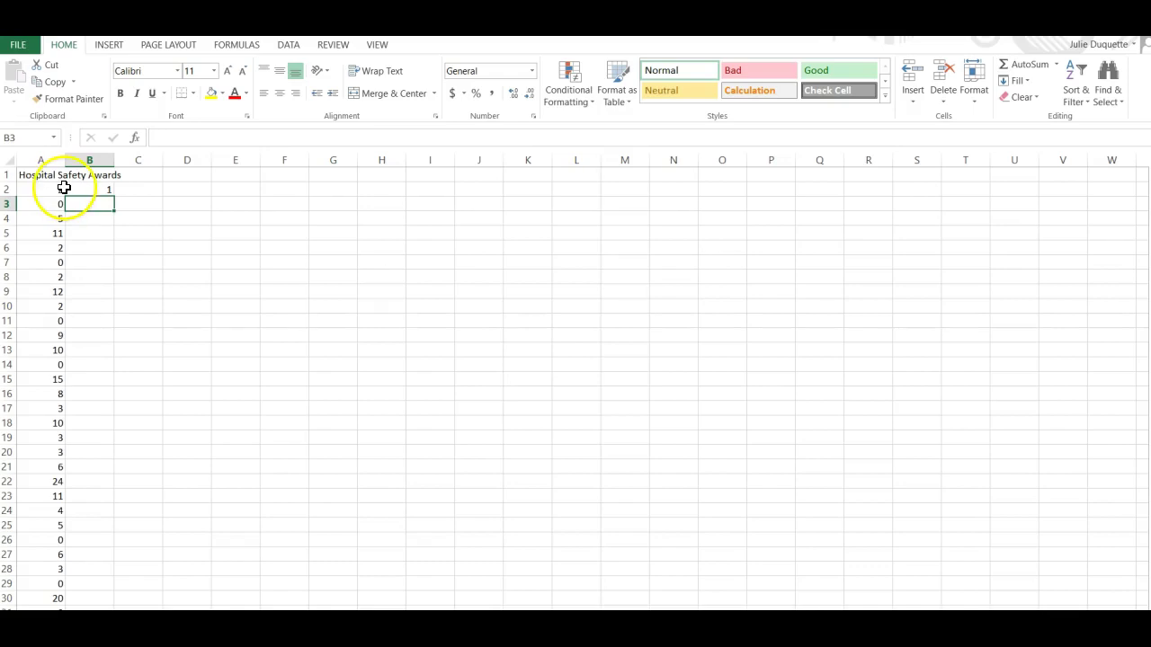
- Fill the COUNTIF formula from B2 down through B52, alongside the last value in column A
{"action": "left_click", "coordinate": [79, 189]}
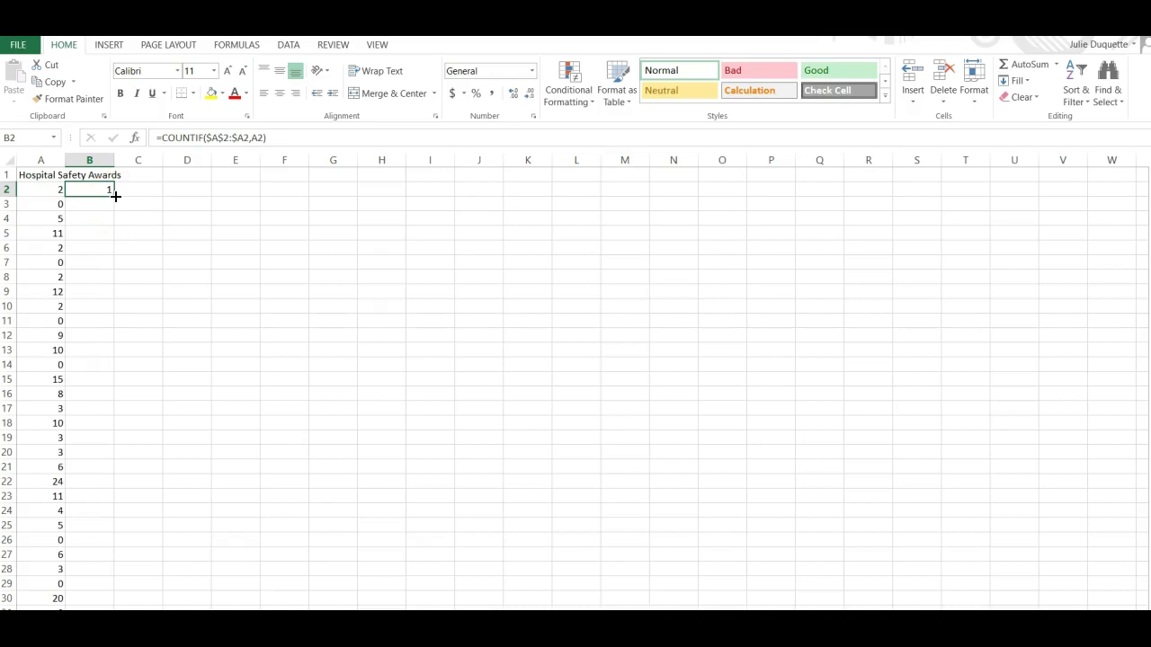
{"action": "left_click_drag", "start_coordinate": [115, 196], "coordinate": [99, 498]}
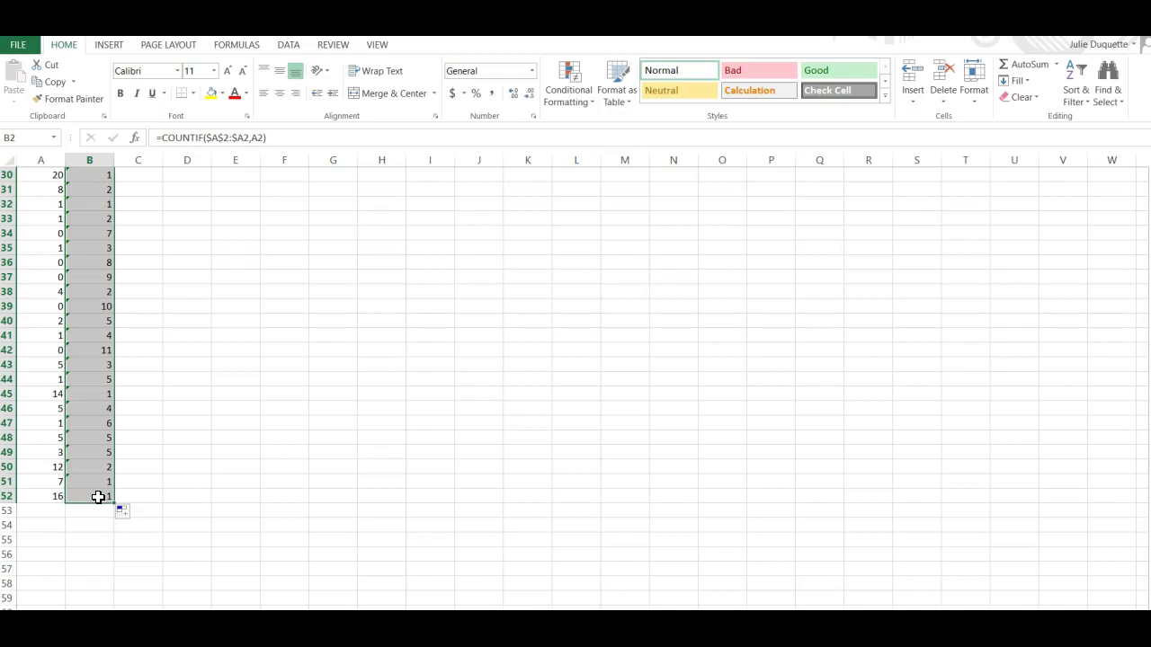
{"action": "left_click", "coordinate": [144, 337]}
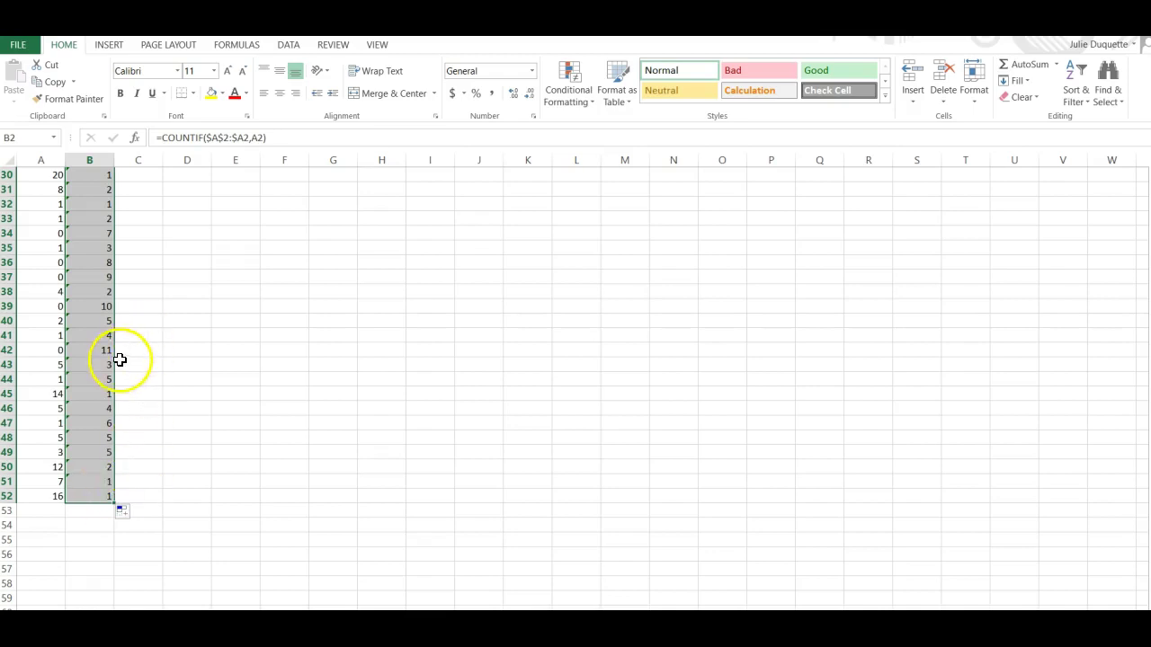
- Review the running counts in column B against the column A values, checking how the COUNTIF range expands from row to row
{"action": "left_click", "coordinate": [120, 360]}
{"action": "key", "text": "Left"}
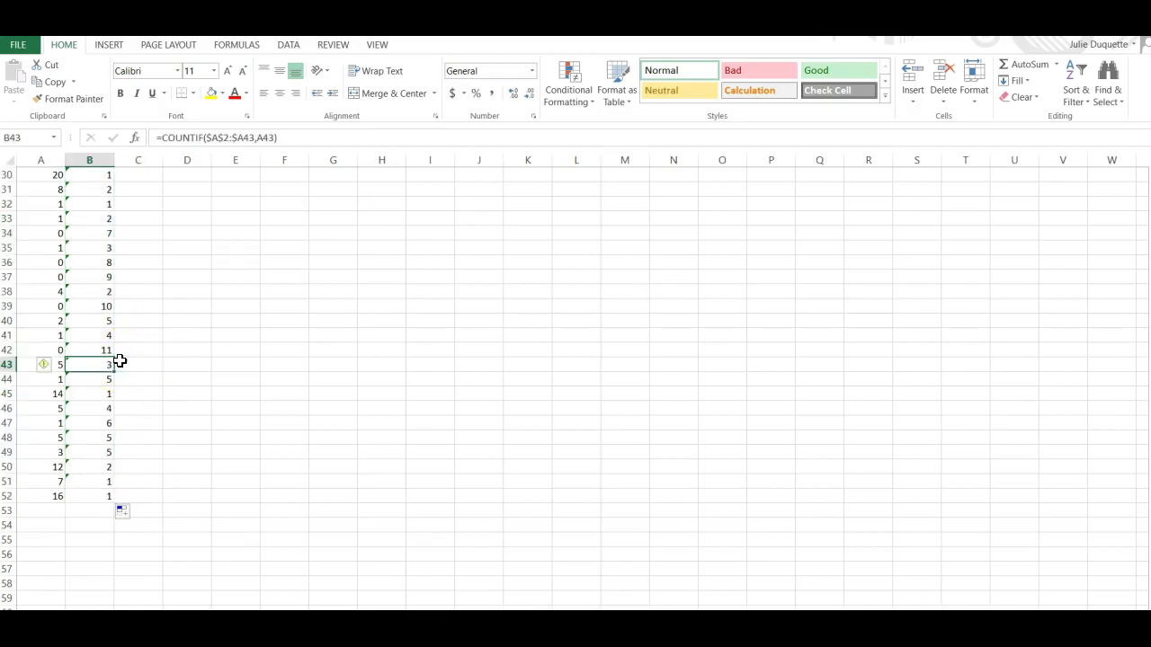
{"action": "key", "text": "Up"}
{"action": "key", "text": "Up"}
{"action": "key", "text": "Up"}
{"action": "key", "text": "Up"}
{"action": "key", "text": "Up"}
{"action": "key", "text": "Up"}
{"action": "key", "text": "Up"}
{"action": "key", "text": "Up"}
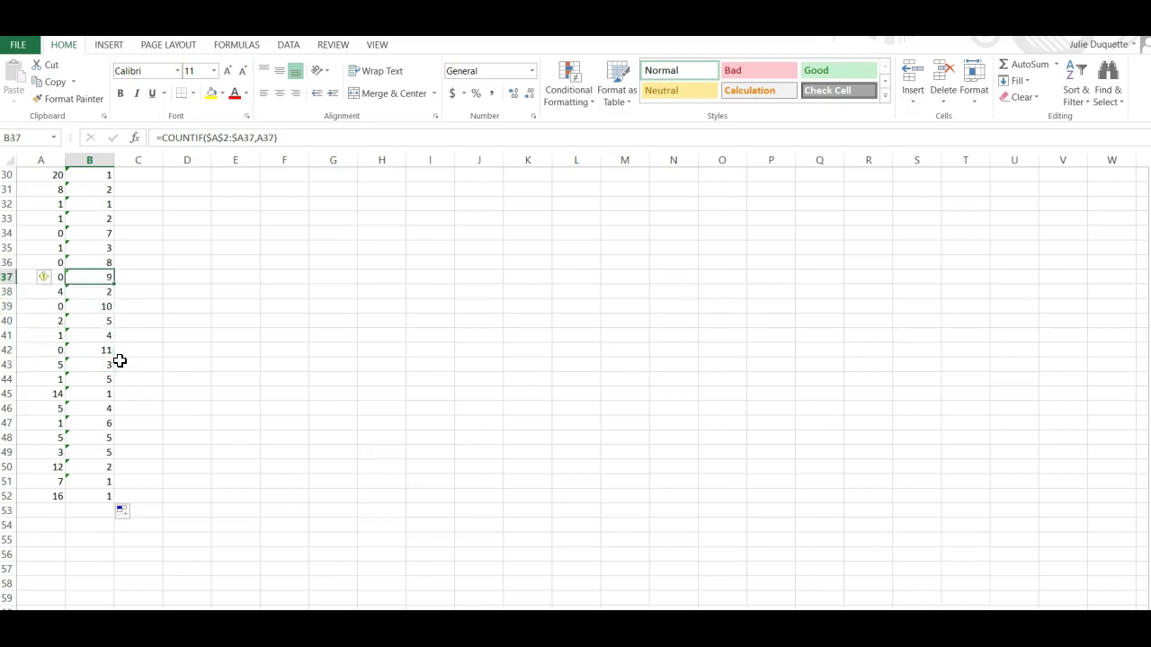
{"action": "key", "text": "Up"}
{"action": "key", "text": "Up"}
{"action": "key", "text": "Up"}
{"action": "key", "text": "Up"}
{"action": "key", "text": "Up"}
{"action": "key", "text": "Up"}
{"action": "key", "text": "Up"}
{"action": "key", "text": "Up"}
{"action": "key", "text": "Up"}
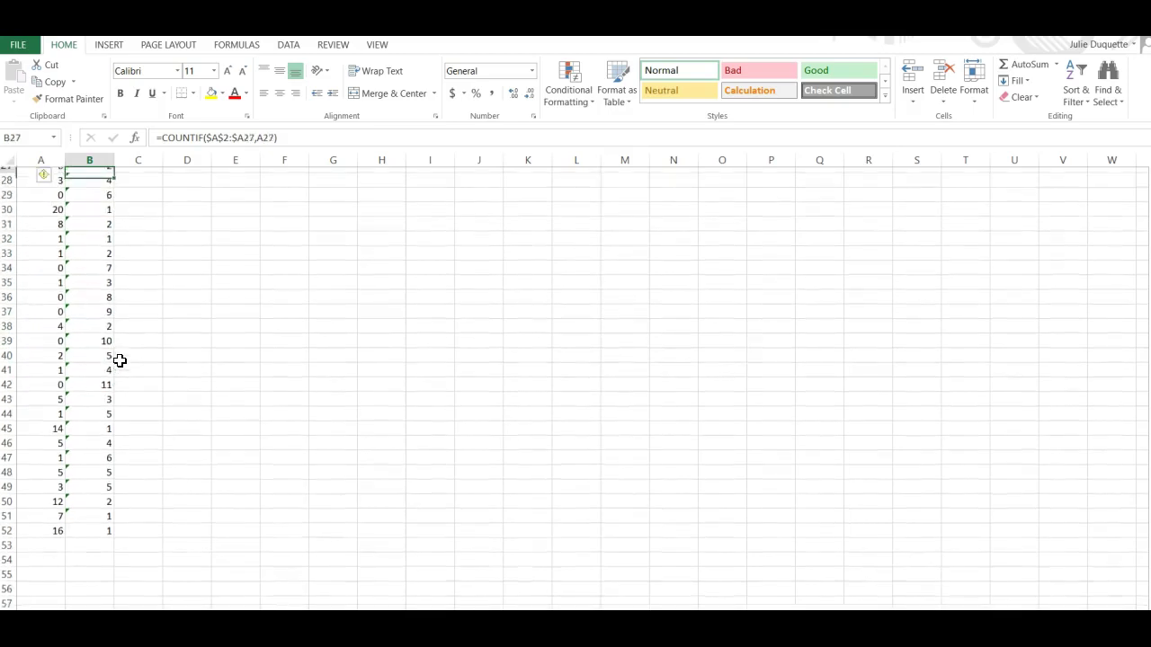
{"action": "key", "text": "Up"}
{"action": "key", "text": "Up"}
{"action": "key", "text": "Up"}
{"action": "key", "text": "Up"}
{"action": "key", "text": "Up"}
{"action": "key", "text": "Up"}
{"action": "key", "text": "Up"}
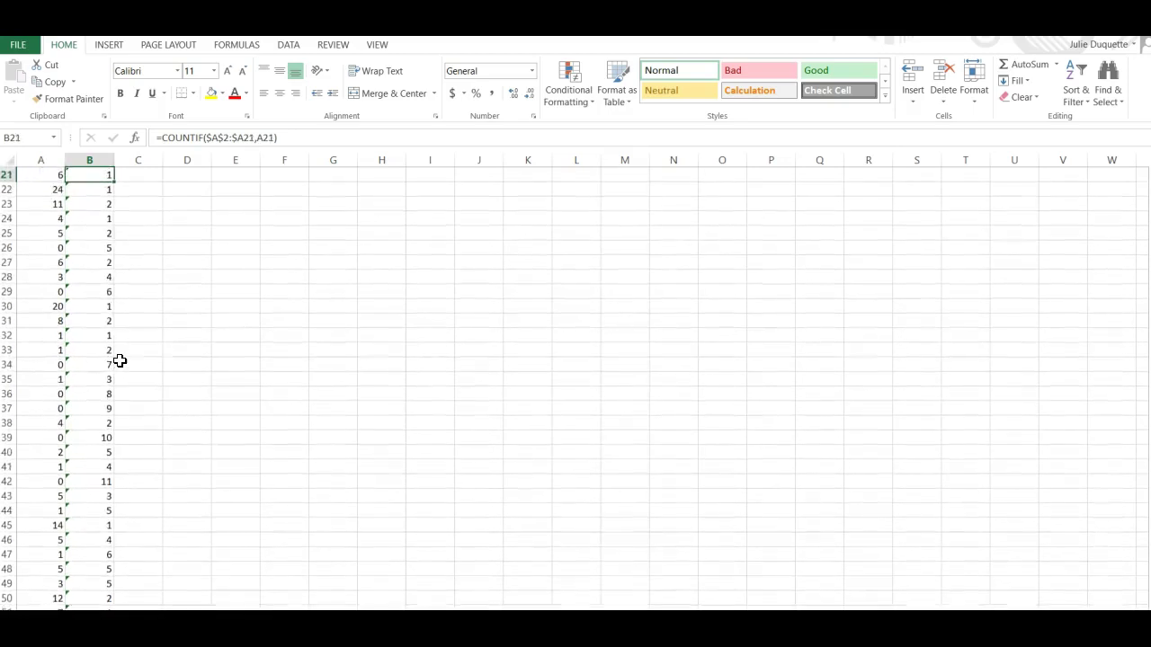
{"action": "key", "text": "Up"}
{"action": "key", "text": "Up"}
{"action": "key", "text": "Up"}
{"action": "key", "text": "Up"}
{"action": "key", "text": "Up"}
{"action": "key", "text": "Up"}
{"action": "key", "text": "Up"}
{"action": "key", "text": "Up"}
{"action": "key", "text": "Up"}
{"action": "key", "text": "Up"}
{"action": "key", "text": "Up"}
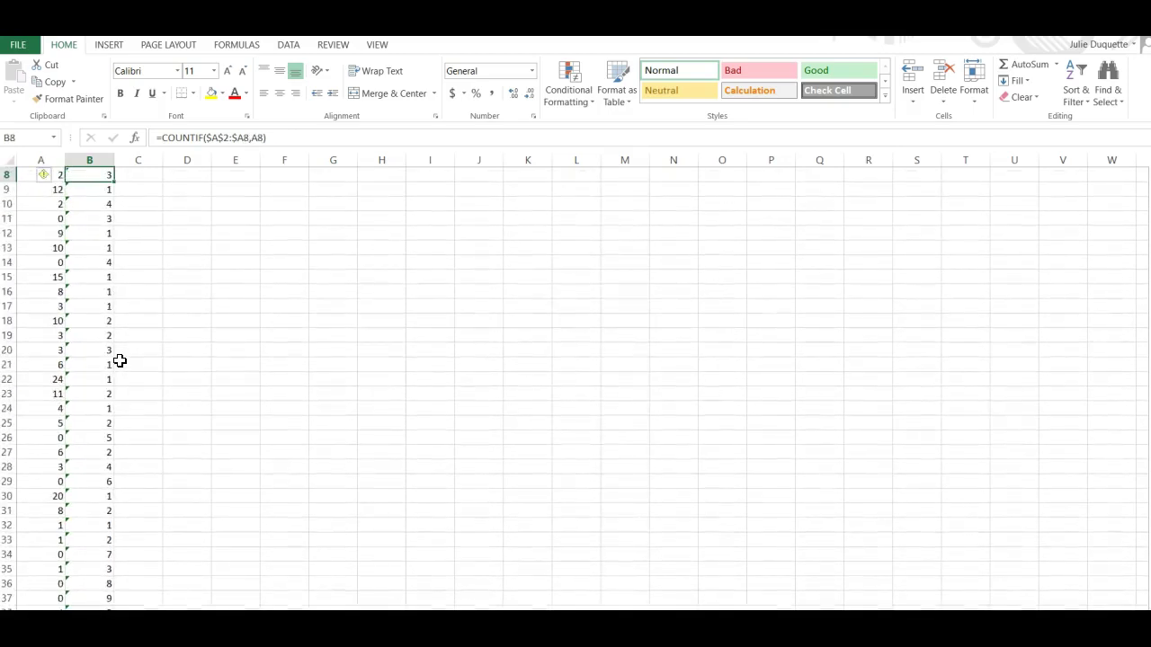
{"action": "key", "text": "Up"}
{"action": "key", "text": "Down"}
{"action": "key", "text": "Down"}
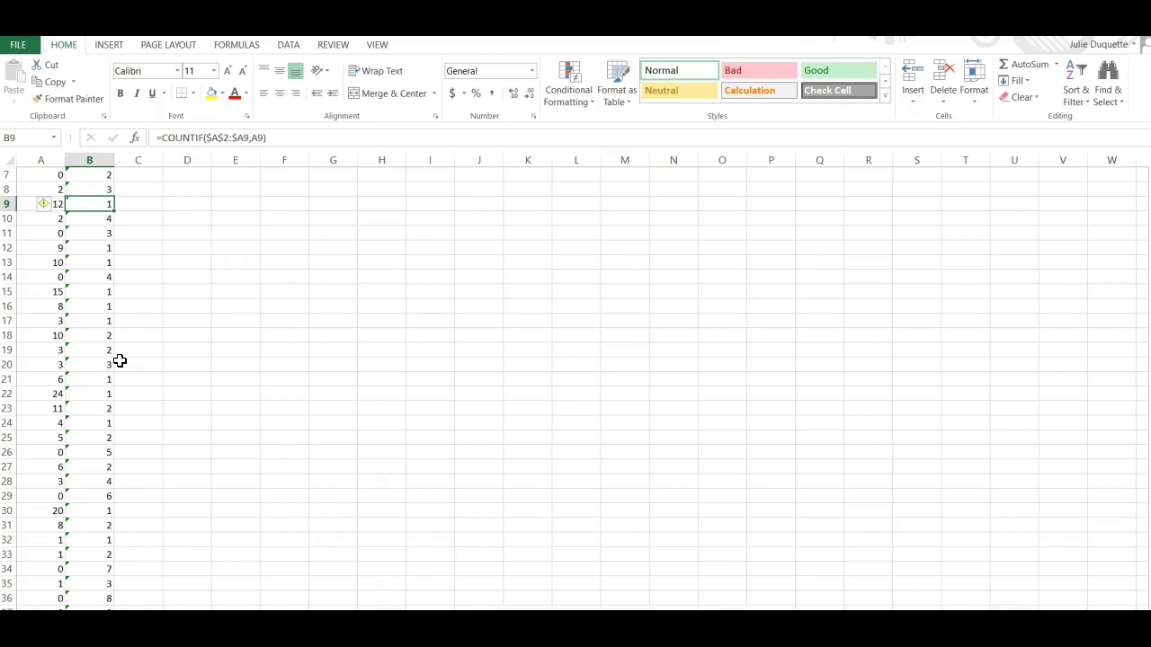
{"action": "key", "text": "Down"}
{"action": "key", "text": "Down"}
{"action": "key", "text": "Down"}
{"action": "key", "text": "Down"}
{"action": "key", "text": "Down"}
{"action": "key", "text": "Down"}
{"action": "key", "text": "Down"}
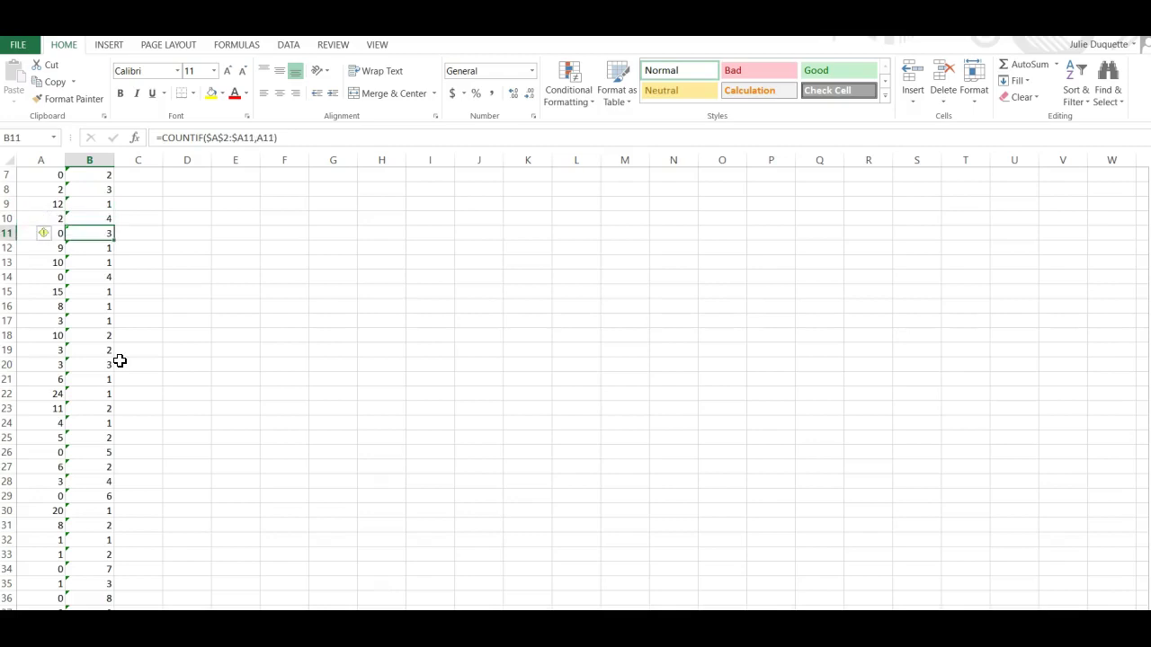
{"action": "key", "text": "Down"}
{"action": "key", "text": "Down"}
{"action": "key", "text": "Down"}
{"action": "key", "text": "Down"}
{"action": "key", "text": "Down"}
{"action": "key", "text": "Down"}
{"action": "key", "text": "Down"}
{"action": "key", "text": "Down"}
{"action": "key", "text": "Down"}
{"action": "key", "text": "Down"}
{"action": "key", "text": "Down"}
{"action": "key", "text": "Down"}
{"action": "key", "text": "Down"}
{"action": "key", "text": "Down"}
{"action": "key", "text": "Down"}
{"action": "key", "text": "Down"}
{"action": "key", "text": "Down"}
{"action": "key", "text": "Down"}
{"action": "key", "text": "Down"}
{"action": "key", "text": "Down"}
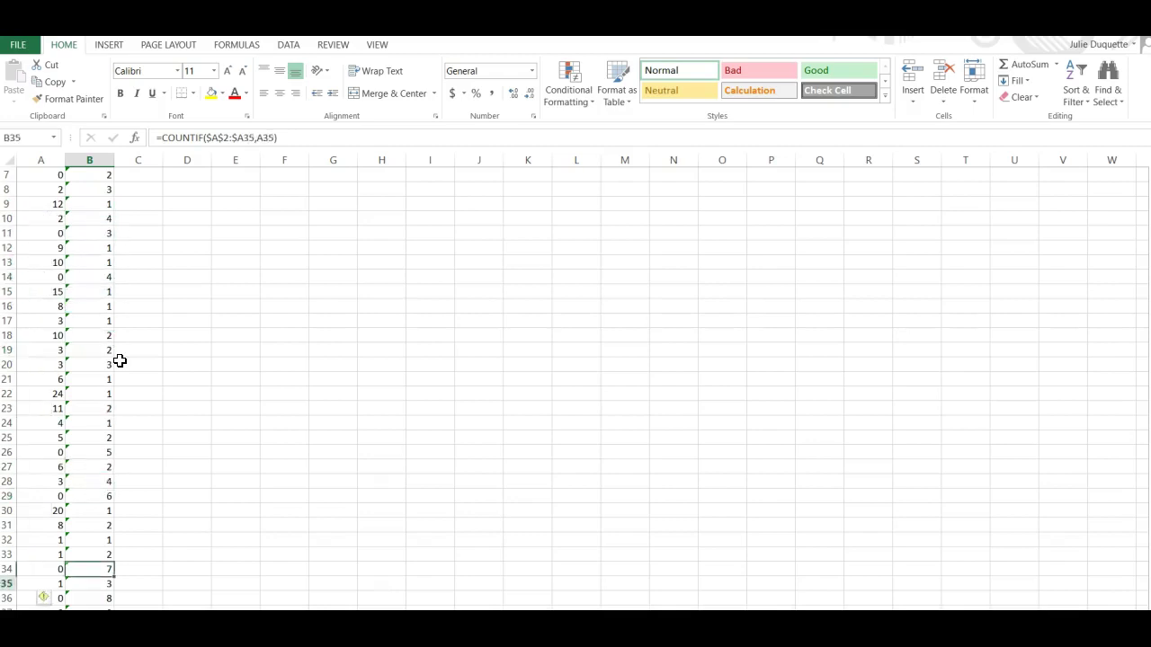
{"action": "key", "text": "Down"}
{"action": "key", "text": "Down"}
{"action": "key", "text": "Down"}
{"action": "key", "text": "Down"}
{"action": "key", "text": "Down"}
{"action": "key", "text": "Down"}
{"action": "key", "text": "Down"}
{"action": "key", "text": "Down"}
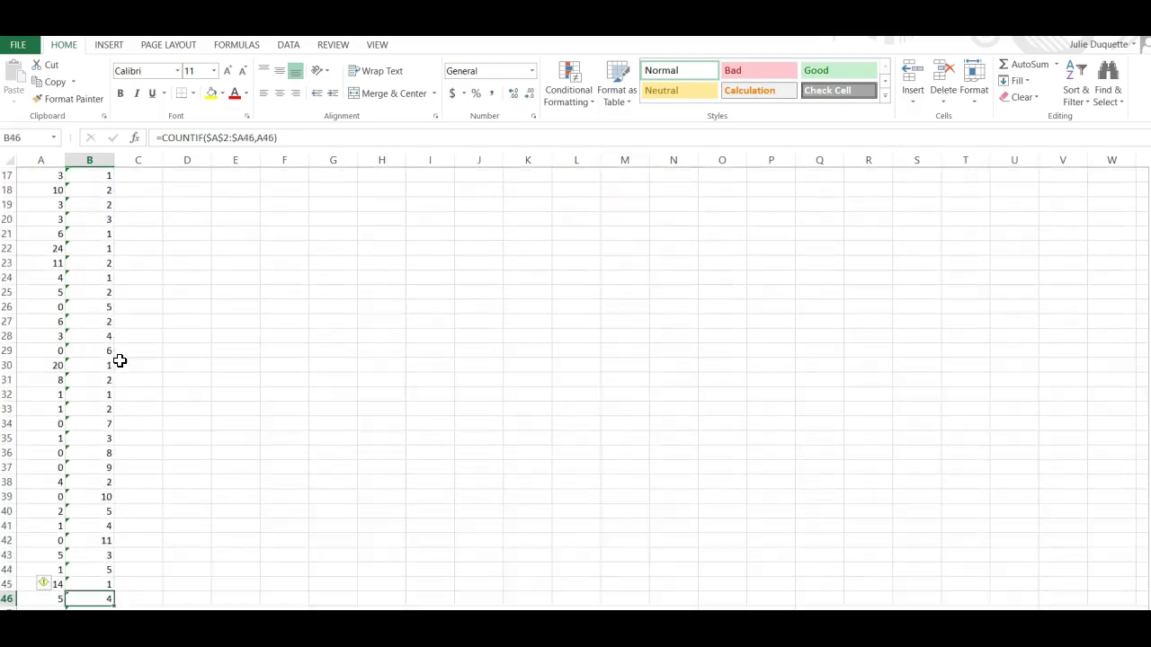
{"action": "key", "text": "Up"}
{"action": "key", "text": "Up"}
{"action": "key", "text": "Up"}
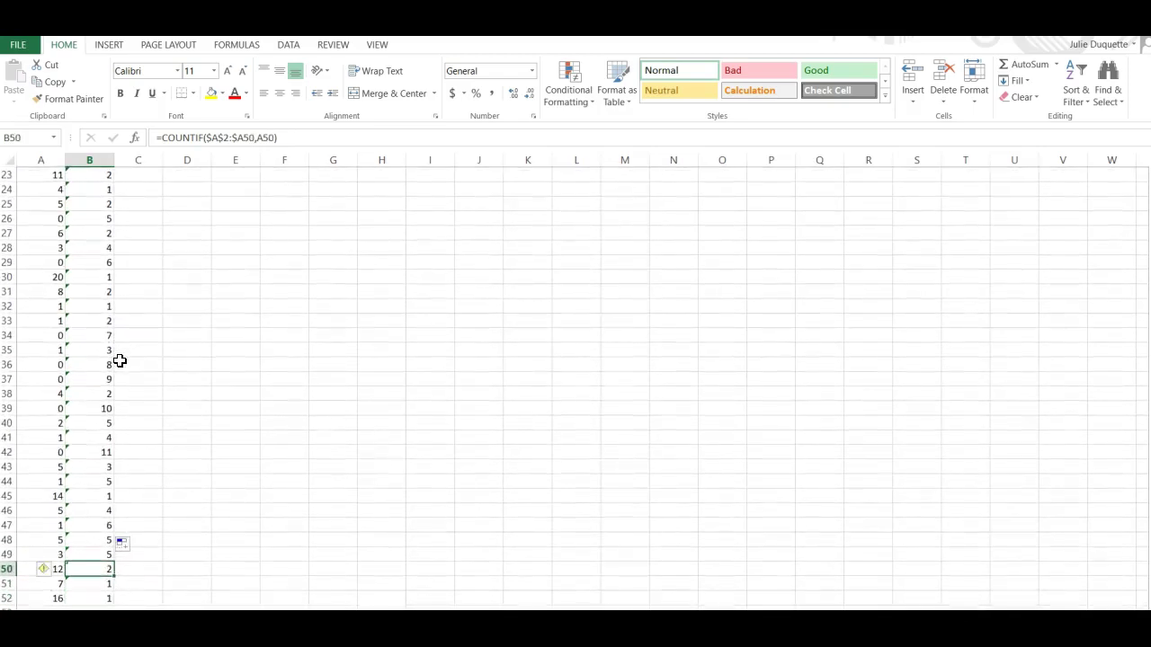
- Check the COUNTIF formulas in column B row by row, from the last rows back up to the header row
{"action": "key", "text": "Down"}
{"action": "key", "text": "Up"}
{"action": "key", "text": "Up"}
{"action": "key", "text": "Up"}
{"action": "key", "text": "Up"}
{"action": "key", "text": "Up"}
{"action": "key", "text": "Up"}
{"action": "key", "text": "Up"}
{"action": "key", "text": "Up"}
{"action": "key", "text": "Up"}
{"action": "key", "text": "Up"}
{"action": "key", "text": "Up"}
{"action": "key", "text": "Up"}
{"action": "key", "text": "Up"}
{"action": "key", "text": "Up"}
{"action": "key", "text": "Up"}
{"action": "key", "text": "Up"}
{"action": "key", "text": "Up"}
{"action": "key", "text": "Up"}
{"action": "key", "text": "Up"}
{"action": "key", "text": "Up"}
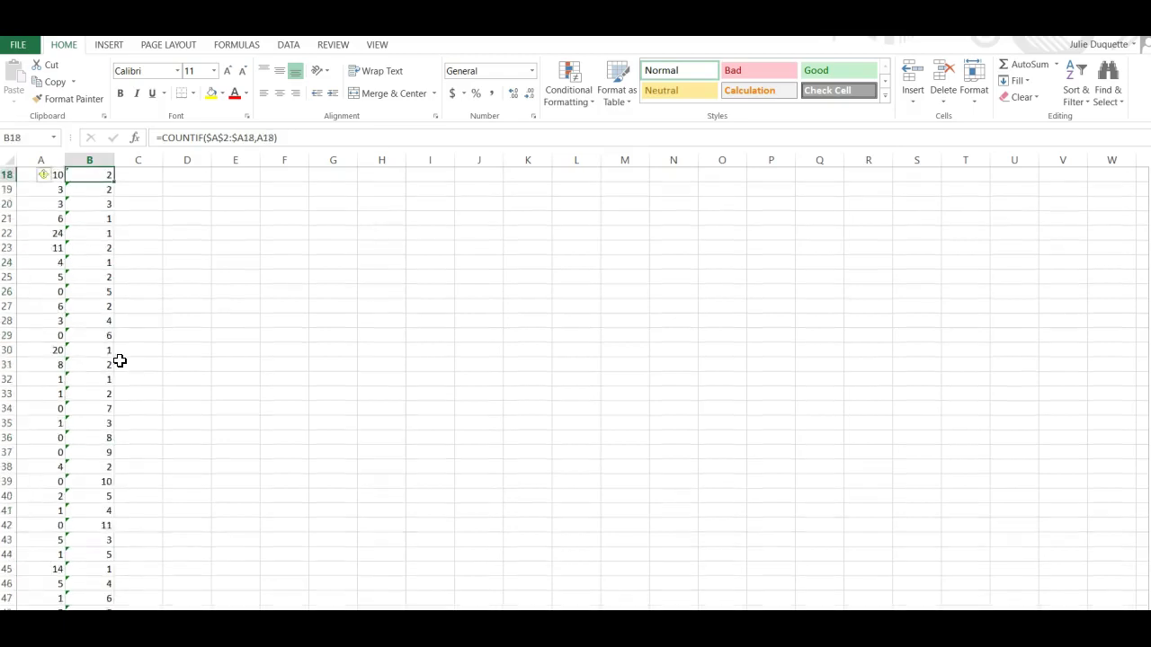
{"action": "key", "text": "Up"}
{"action": "key", "text": "Up"}
{"action": "key", "text": "Up"}
{"action": "key", "text": "Up"}
{"action": "key", "text": "Up"}
{"action": "key", "text": "Up"}
{"action": "key", "text": "Up"}
{"action": "key", "text": "Up"}
{"action": "key", "text": "Up"}
{"action": "key", "text": "Up"}
{"action": "key", "text": "Up"}
{"action": "key", "text": "Up"}
{"action": "key", "text": "Up"}
{"action": "key", "text": "Up"}
{"action": "key", "text": "Up"}
{"action": "key", "text": "Up"}
{"action": "key", "text": "Up"}
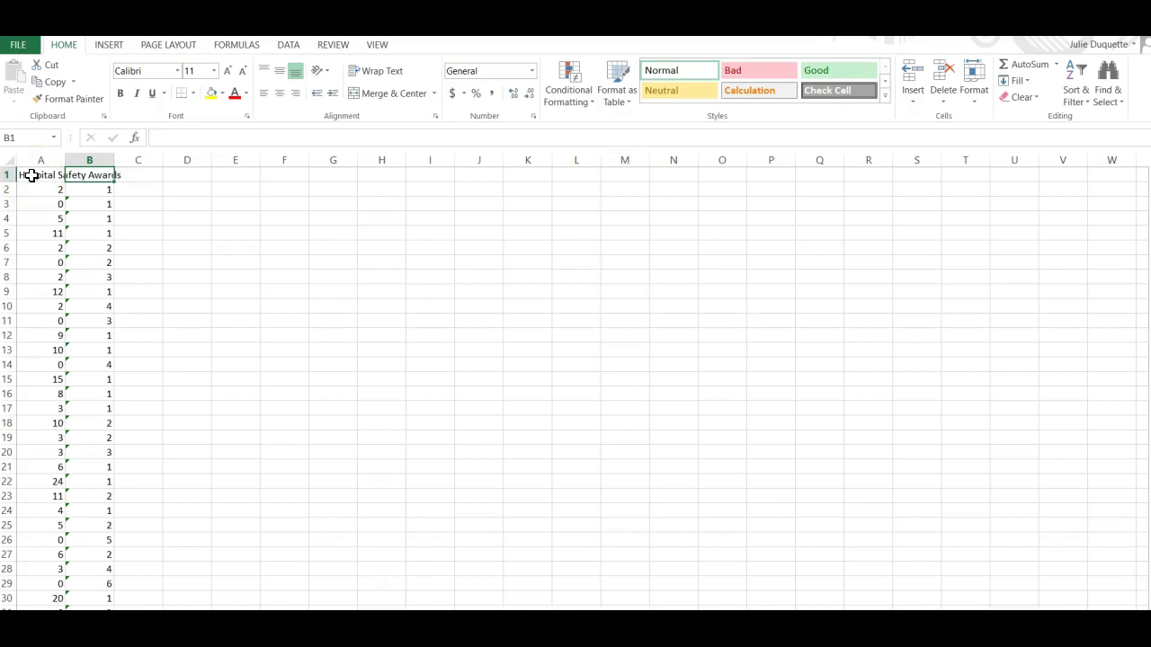
- Insert the recommended Scatter chart from the data and running counts in A1:B52
{"action": "left_click", "coordinate": [31, 175]}
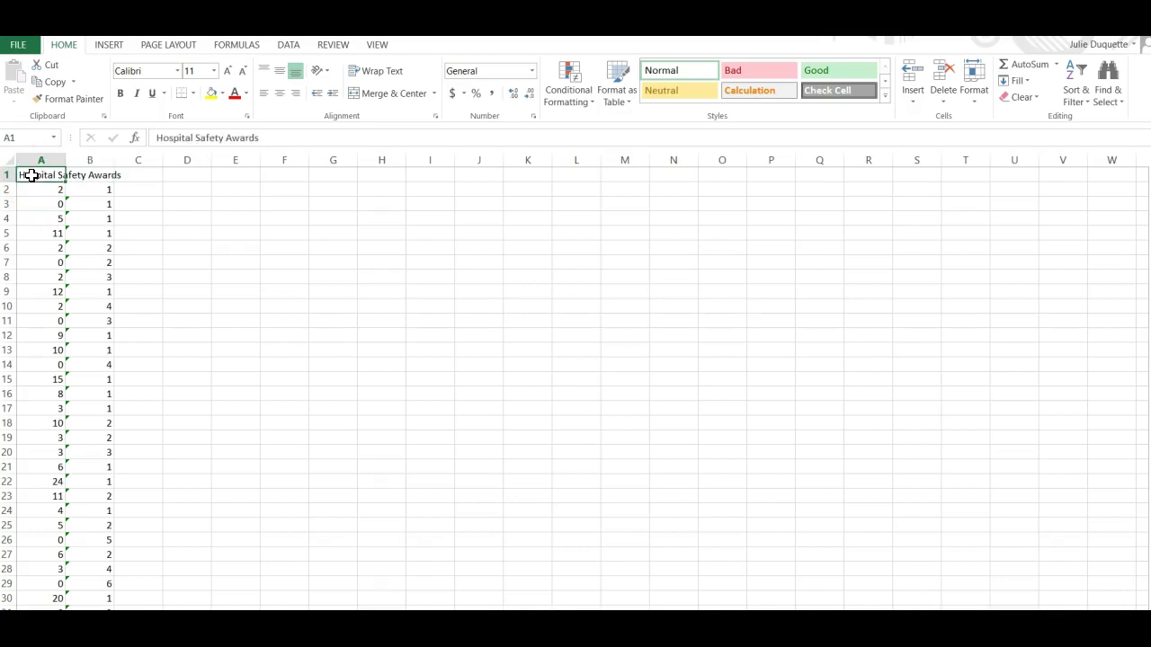
{"action": "left_click_drag", "start_coordinate": [32, 175], "coordinate": [83, 553]}
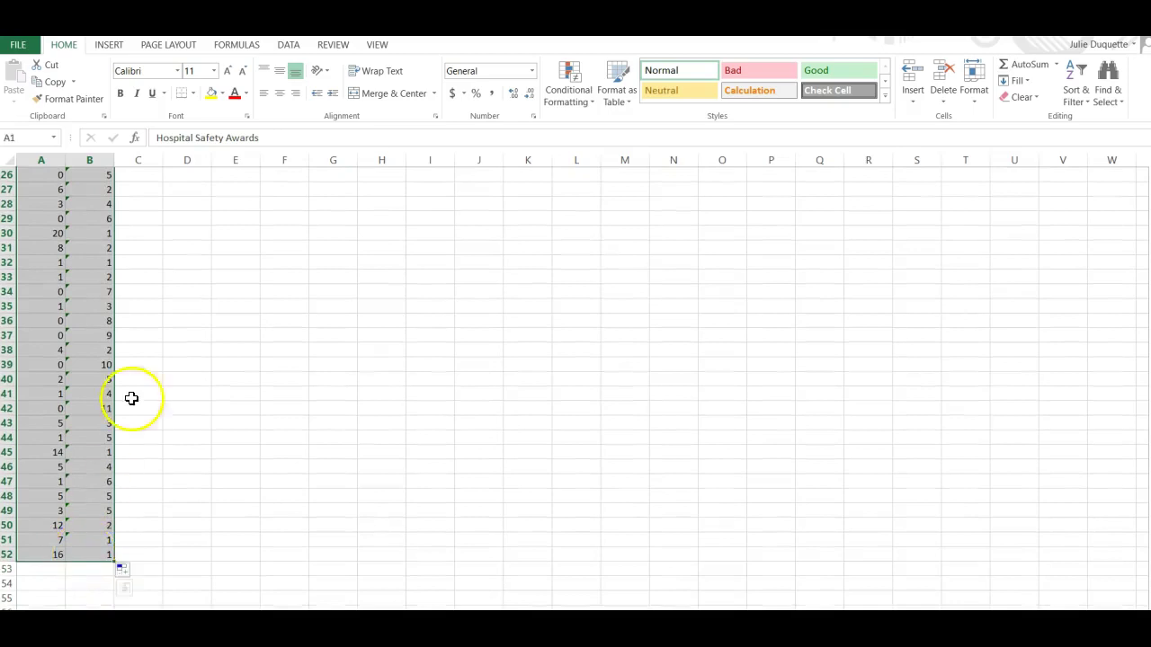
{"action": "left_click", "coordinate": [108, 45]}
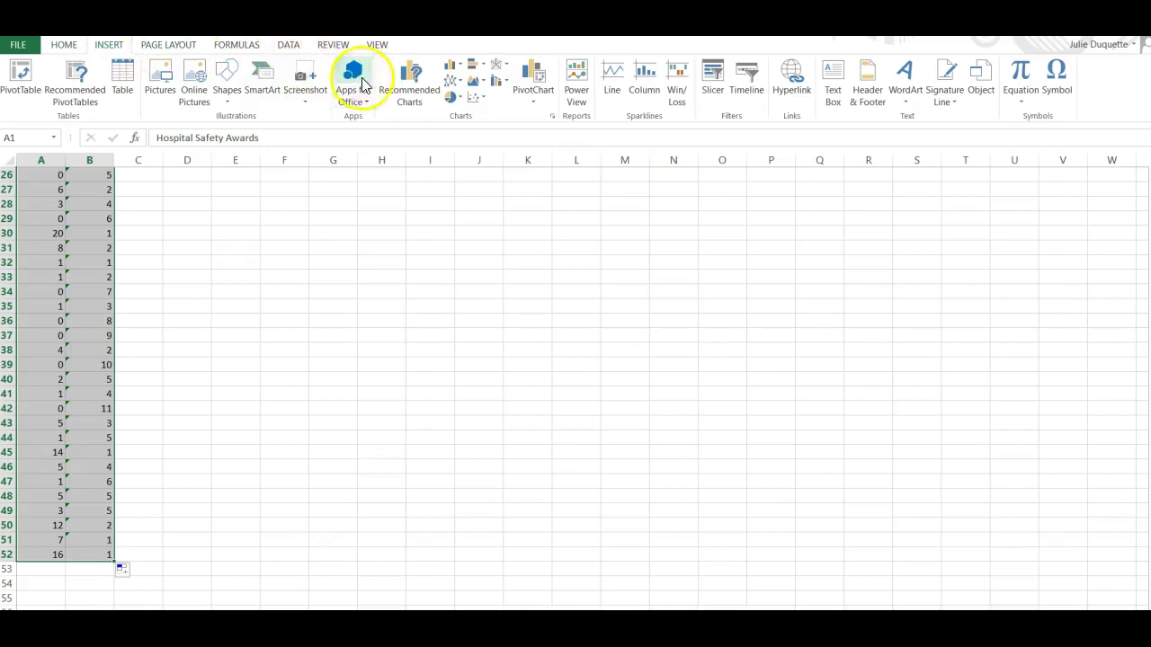
{"action": "left_click", "coordinate": [416, 94]}
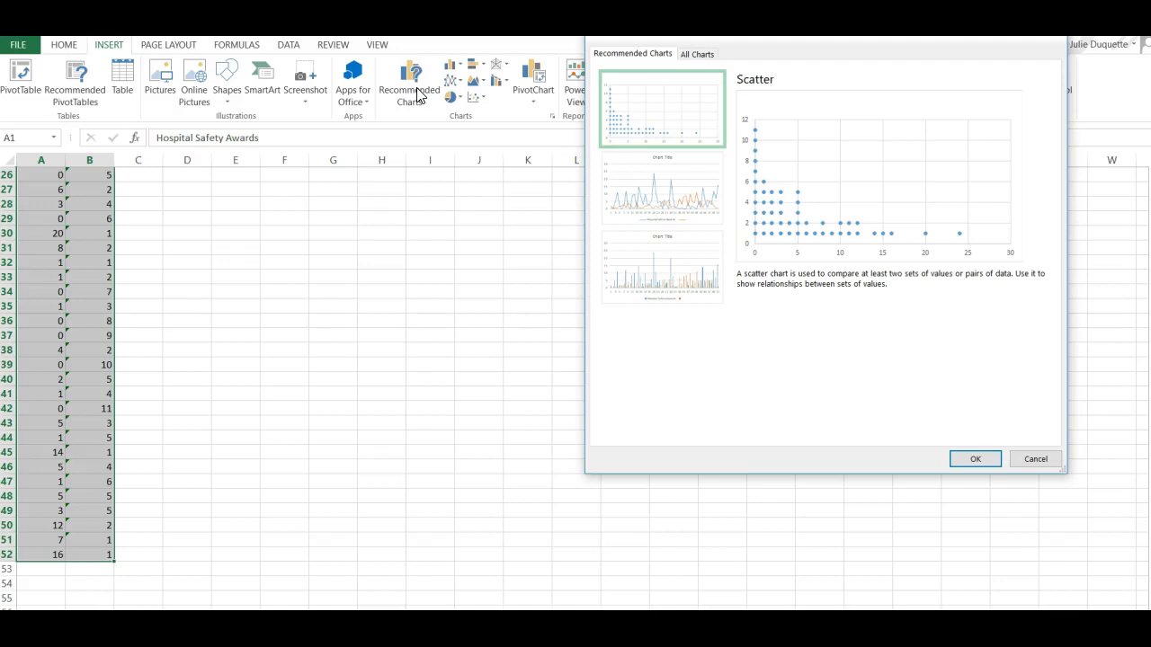
{"action": "left_click", "coordinate": [417, 94]}
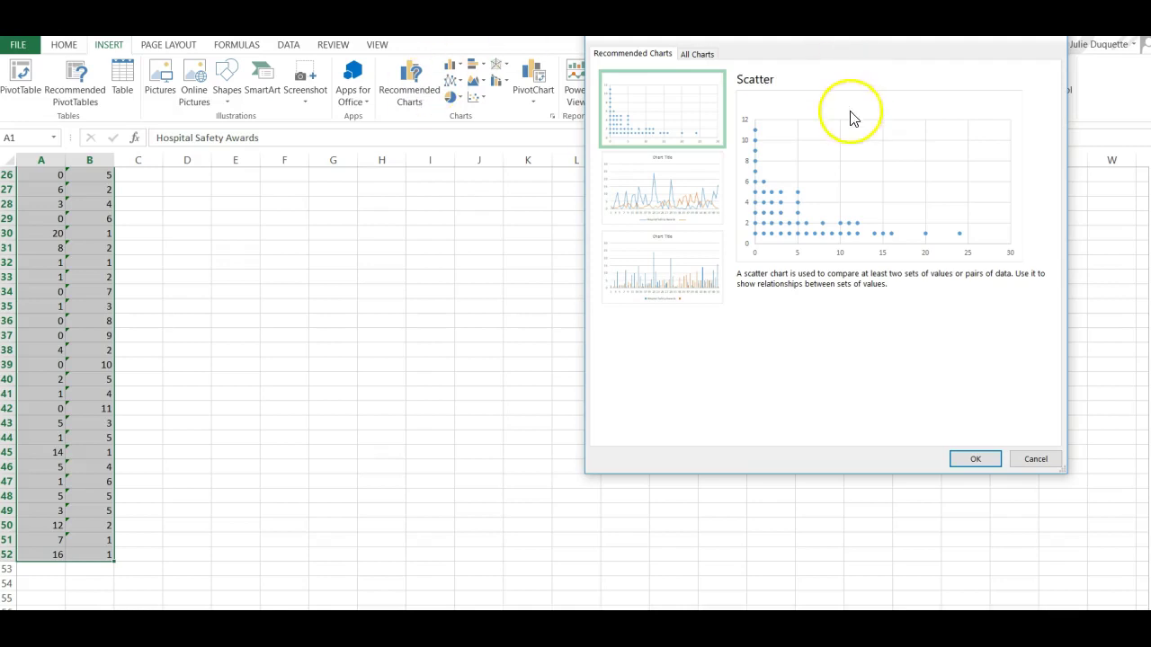
{"action": "left_click", "coordinate": [964, 453]}
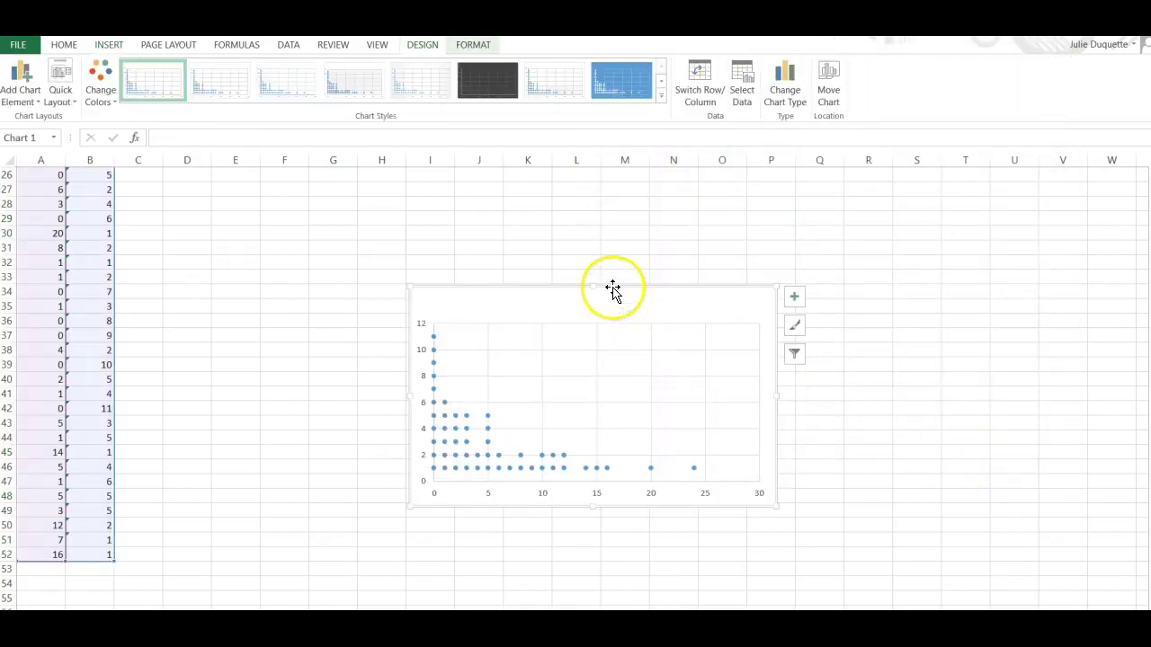
- Move the scatter chart up beside the first rows of data, starting around row 3 between columns G and N
{"action": "left_click_drag", "start_coordinate": [611, 287], "coordinate": [536, 172]}
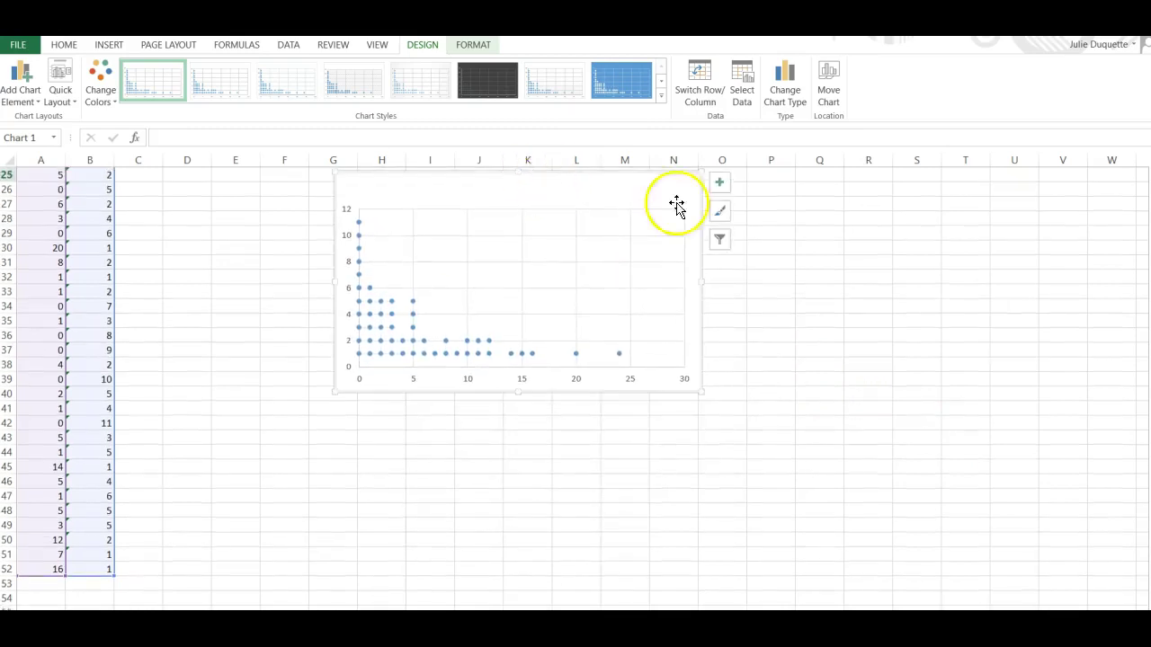
{"action": "left_click_drag", "start_coordinate": [1135, 377], "coordinate": [1138, 224]}
{"action": "left_click_drag", "start_coordinate": [497, 492], "coordinate": [466, 189]}
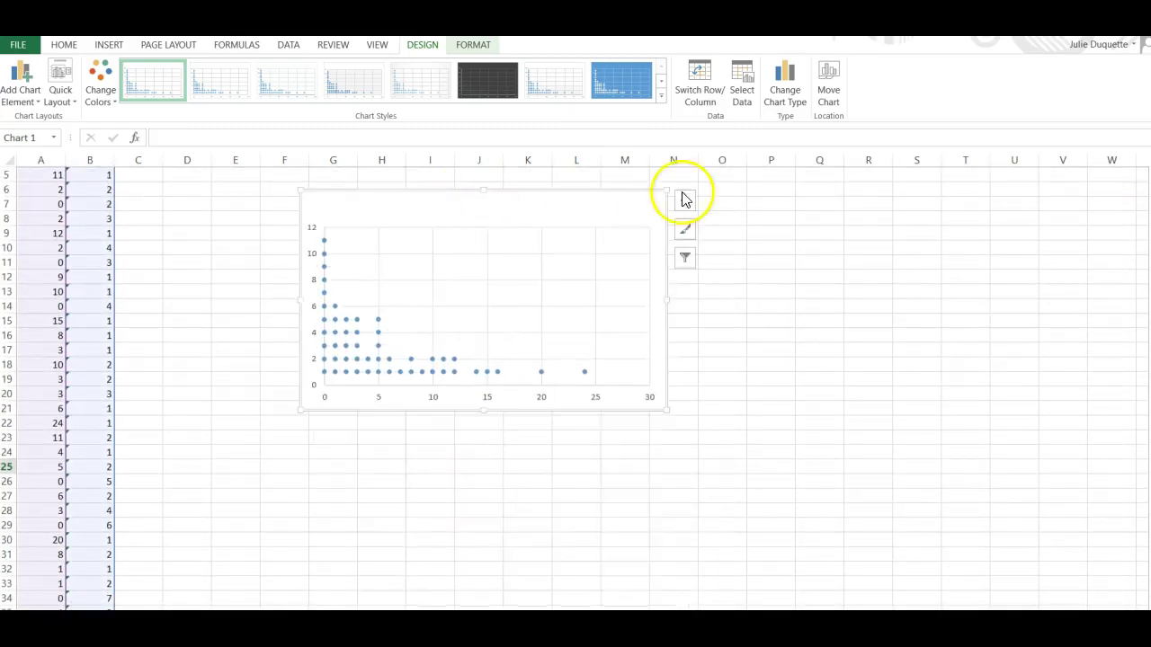
{"action": "left_click_drag", "start_coordinate": [1140, 397], "coordinate": [1130, 300]}
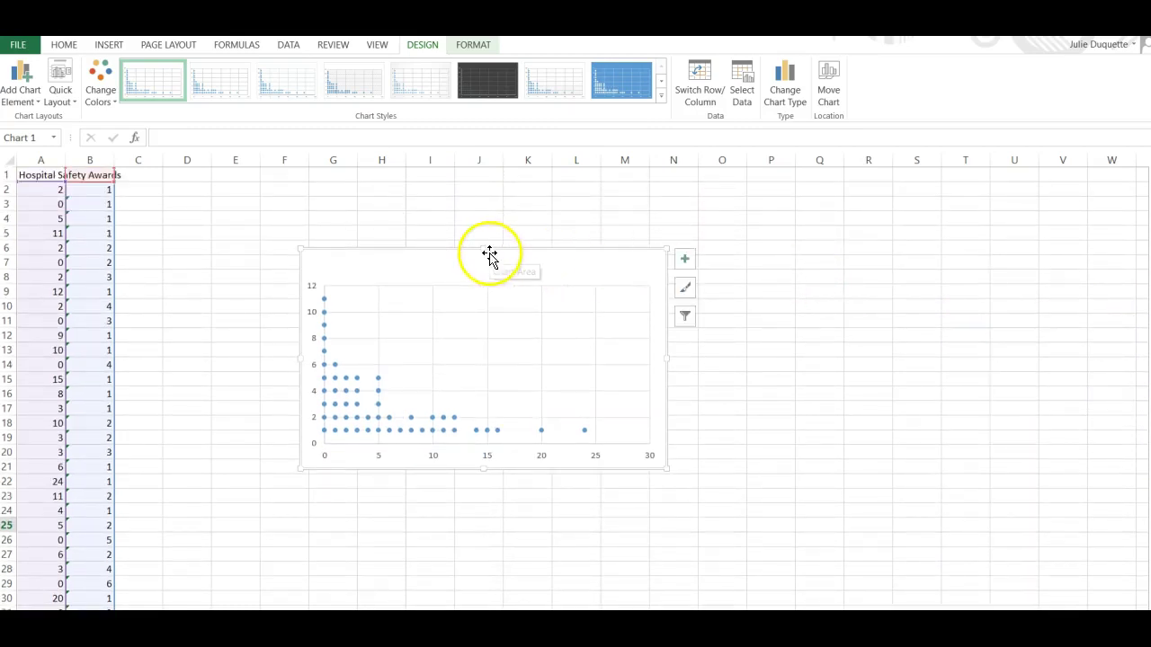
{"action": "left_click_drag", "start_coordinate": [488, 257], "coordinate": [493, 209]}
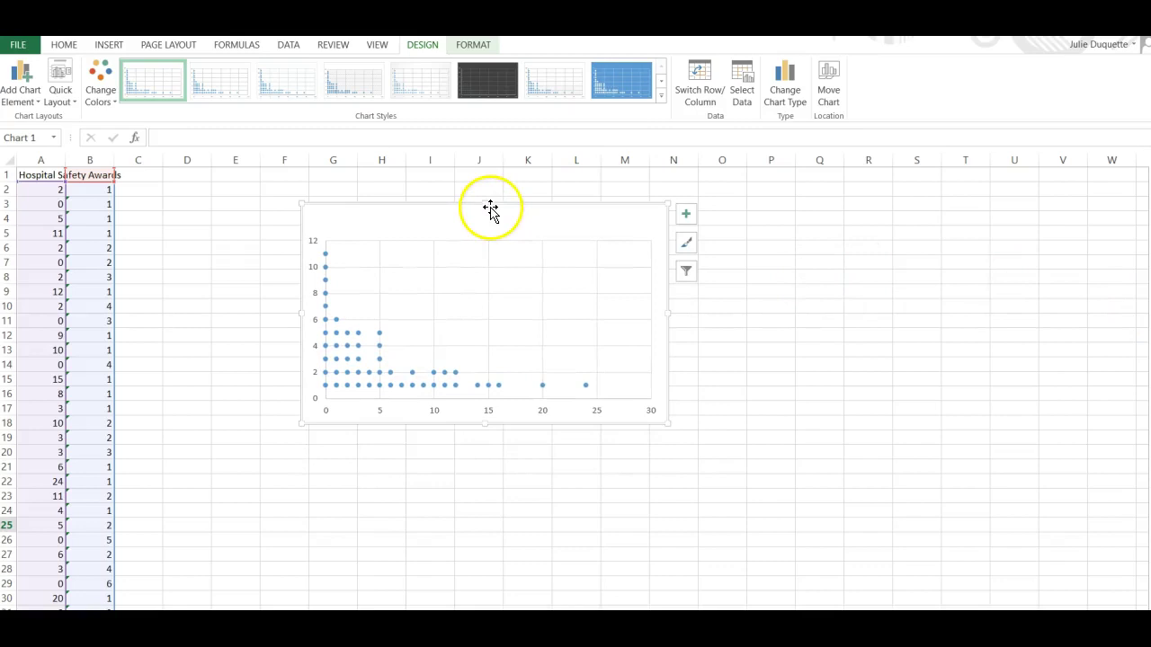
- Add axis titles to the scatter chart and turn its chart title off and back on
{"action": "left_click", "coordinate": [689, 216]}
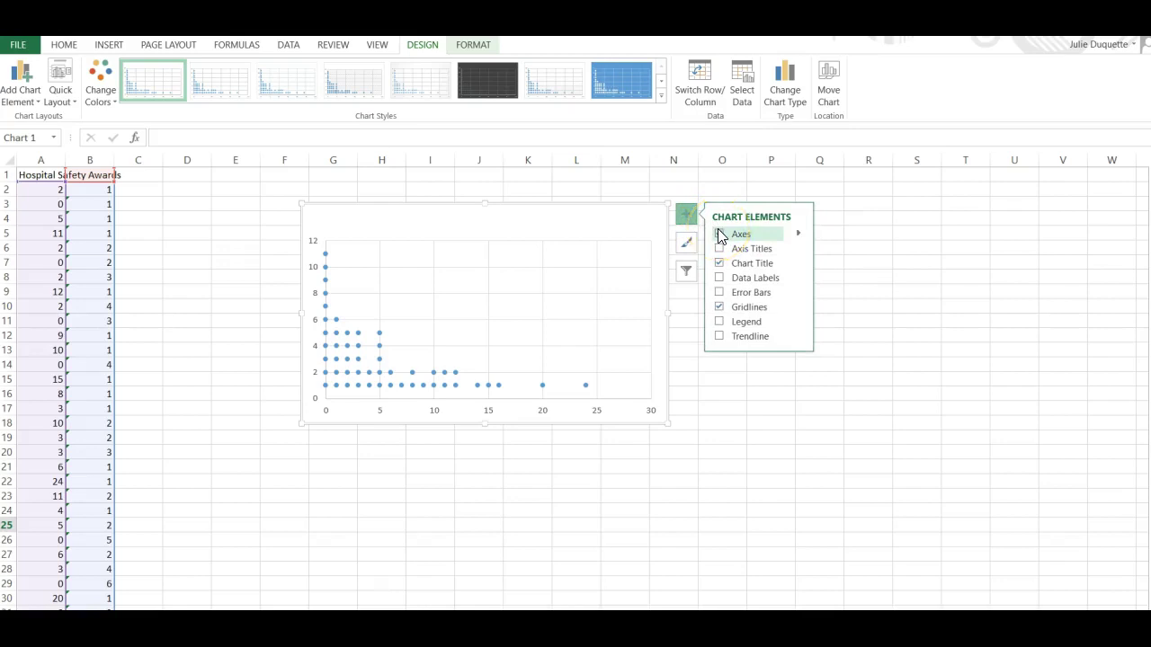
{"action": "left_click", "coordinate": [719, 249]}
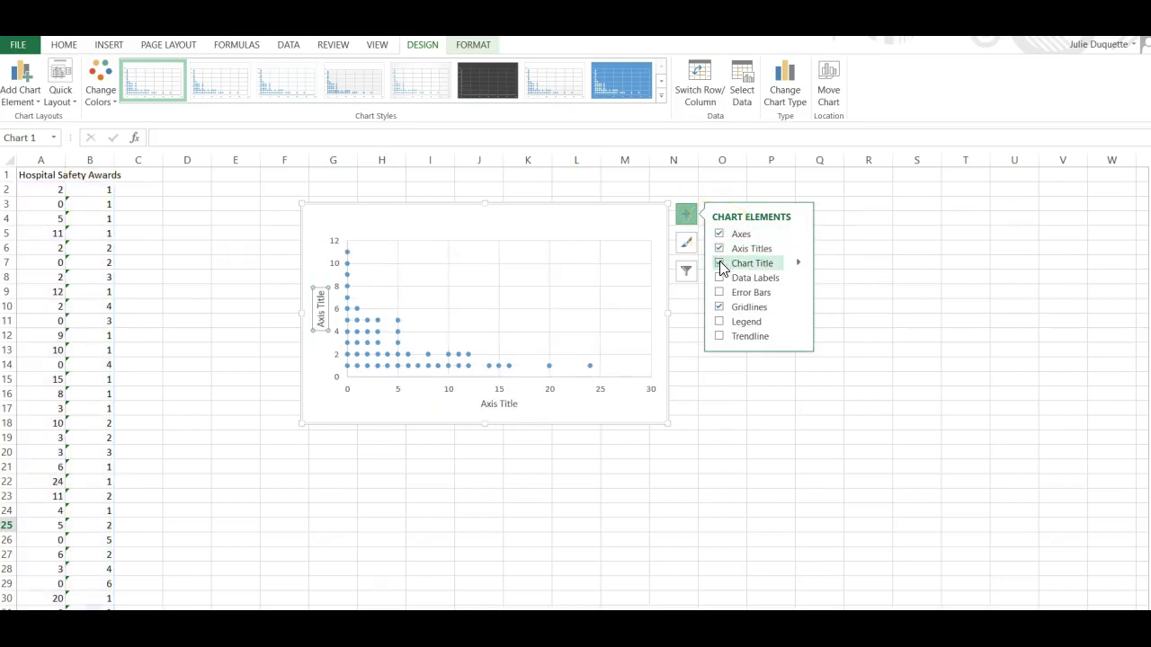
{"action": "left_click", "coordinate": [719, 263]}
{"action": "left_click", "coordinate": [719, 263]}
- Try out data labels on the scatter chart's points and remove them again
{"action": "left_click", "coordinate": [720, 278]}
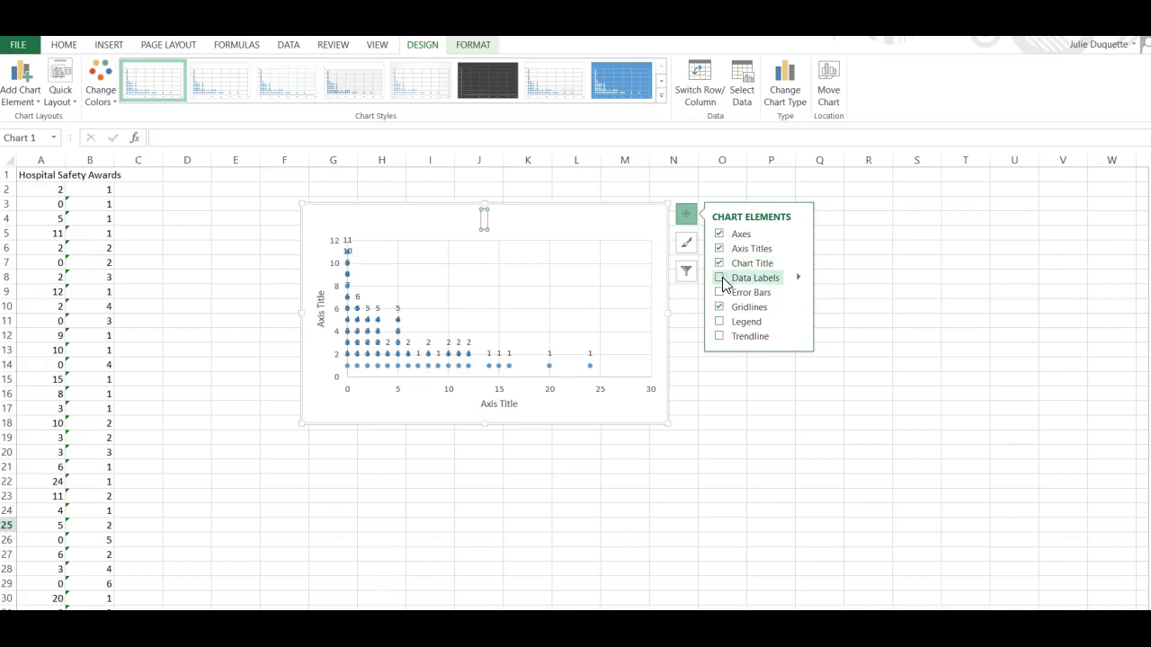
{"action": "left_click", "coordinate": [720, 278]}
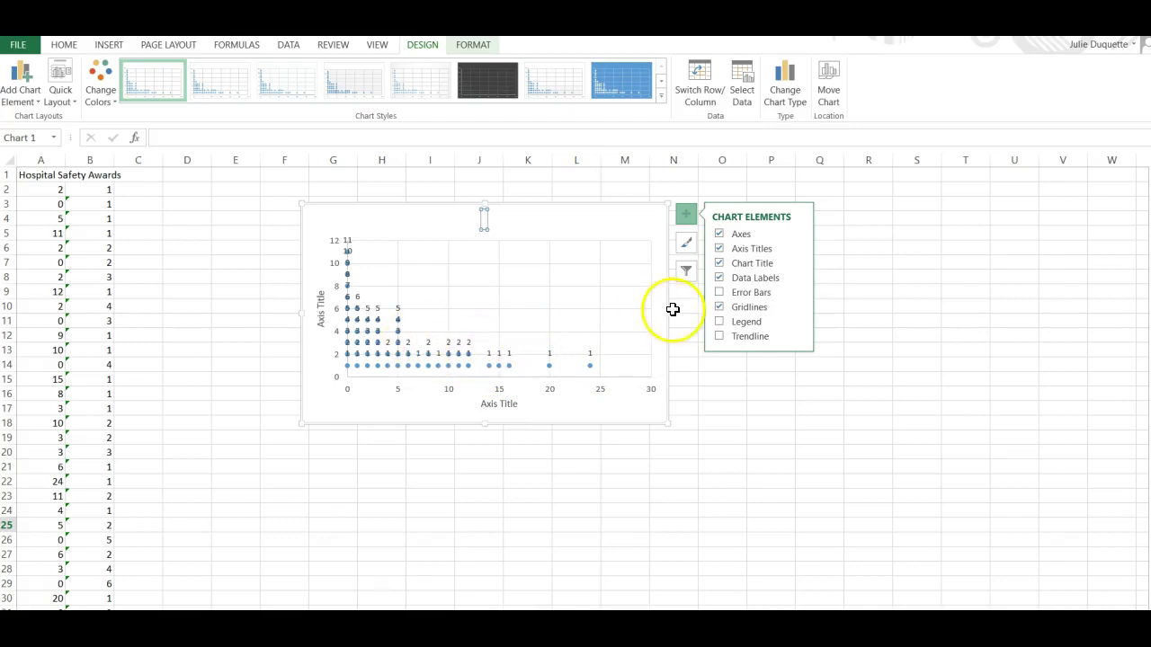
{"action": "left_click", "coordinate": [720, 280]}
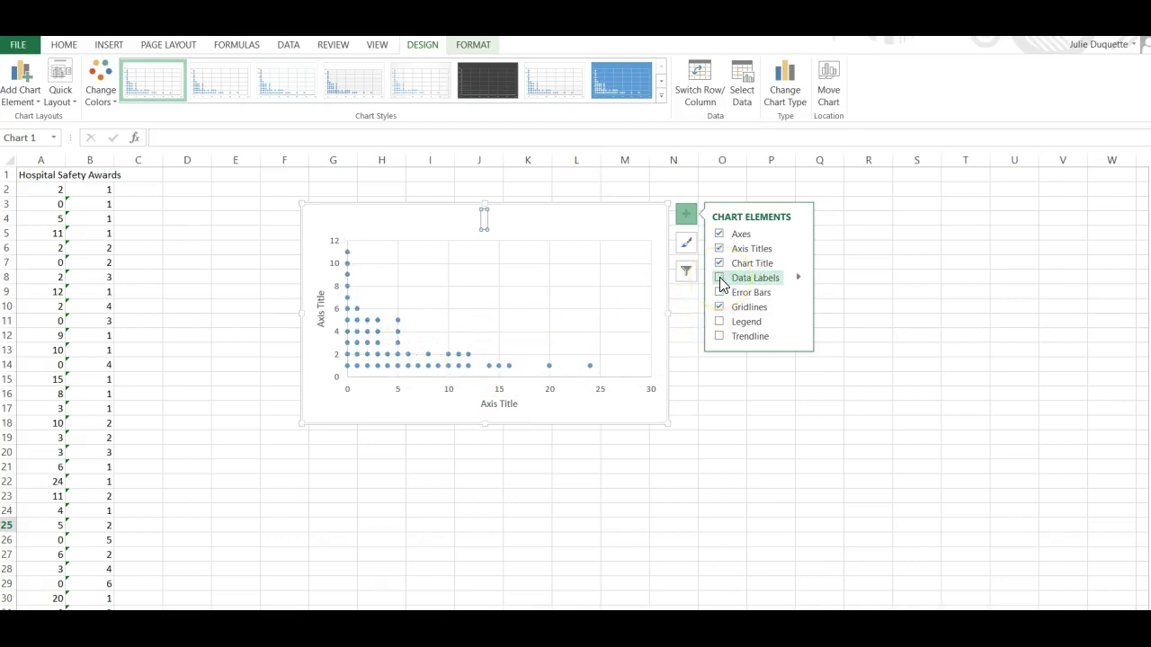
- Remove the scatter chart's vertical gridlines, keeping only the horizontal ones
{"action": "left_click", "coordinate": [720, 293]}
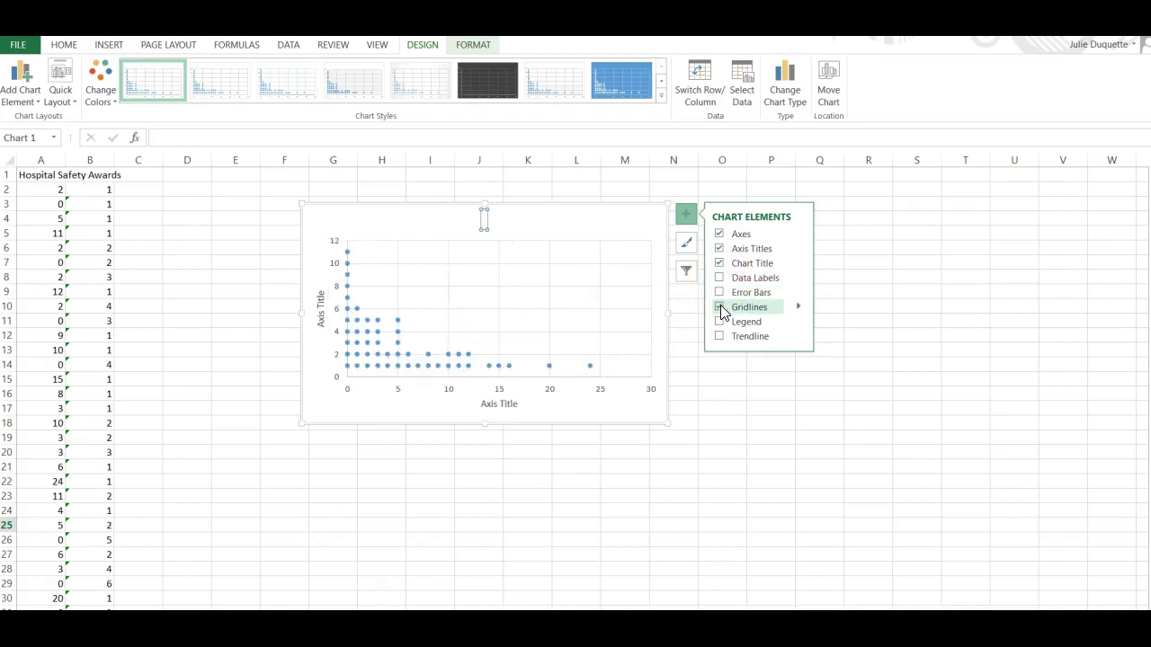
{"action": "left_click", "coordinate": [720, 306]}
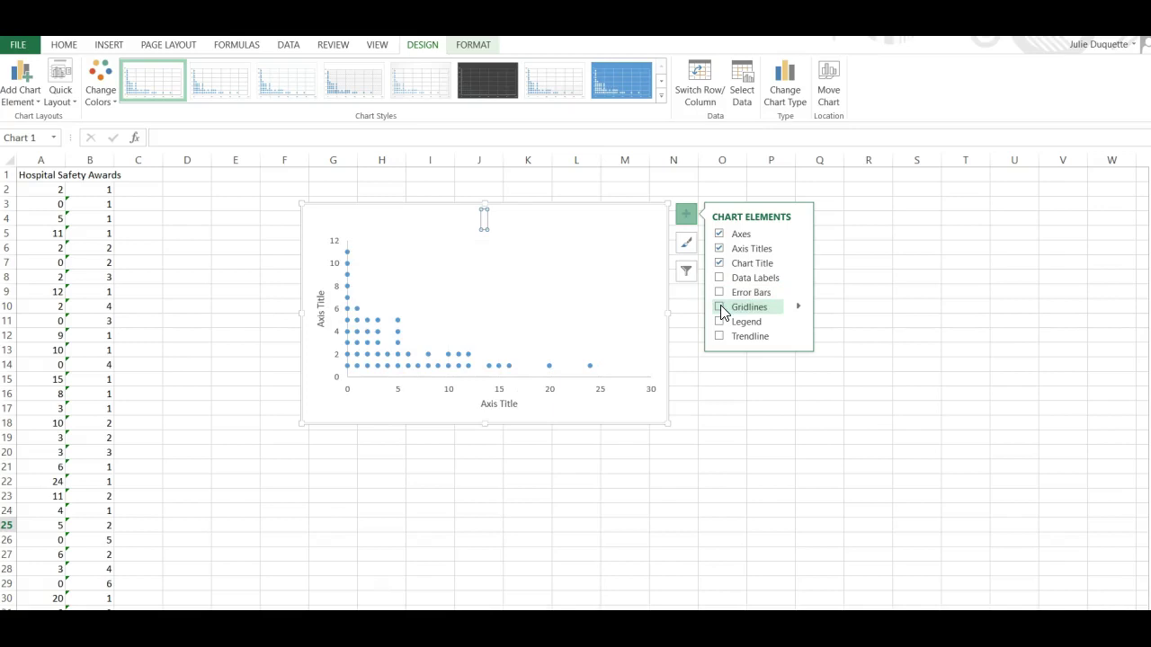
{"action": "left_click", "coordinate": [720, 307]}
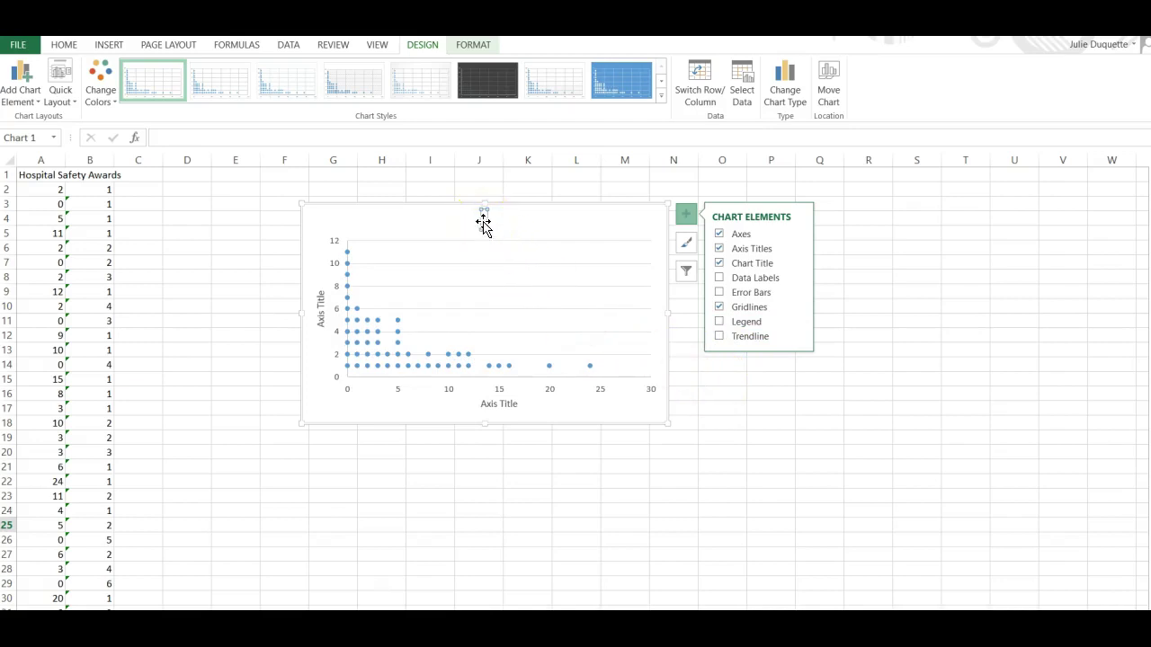
- Set the chart title to "Hospital Safety Awards"
{"action": "type", "text": "Hospi"}
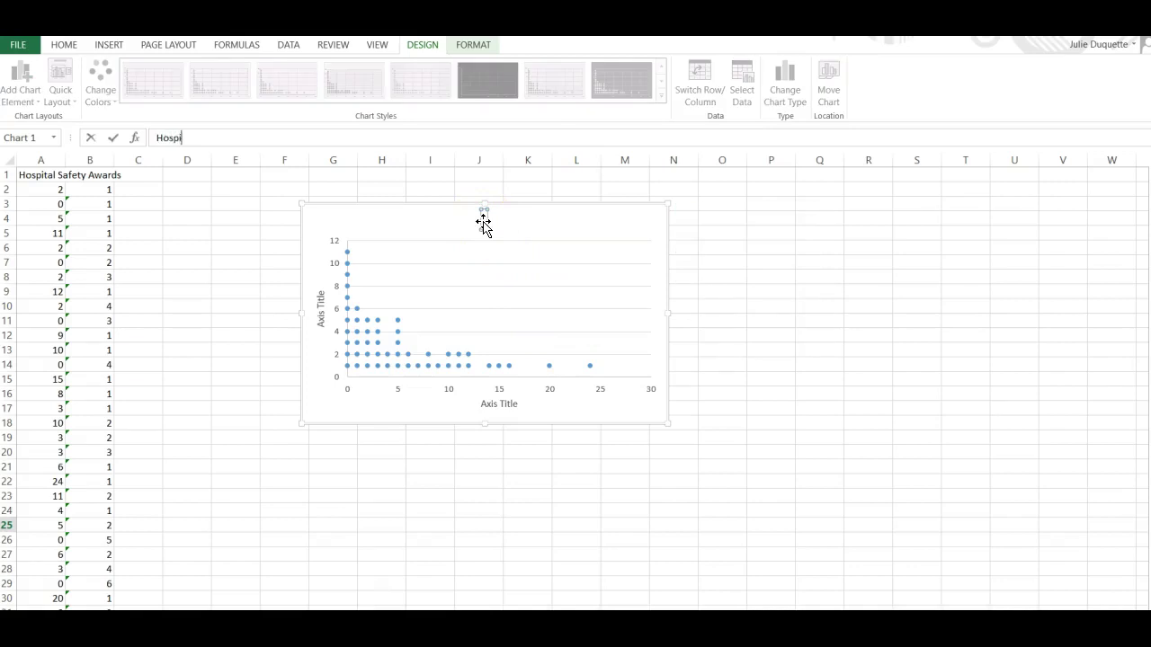
{"action": "type", "text": "tal Safety Awa"}
{"action": "type", "text": "rds"}
{"action": "key", "text": "Return"}
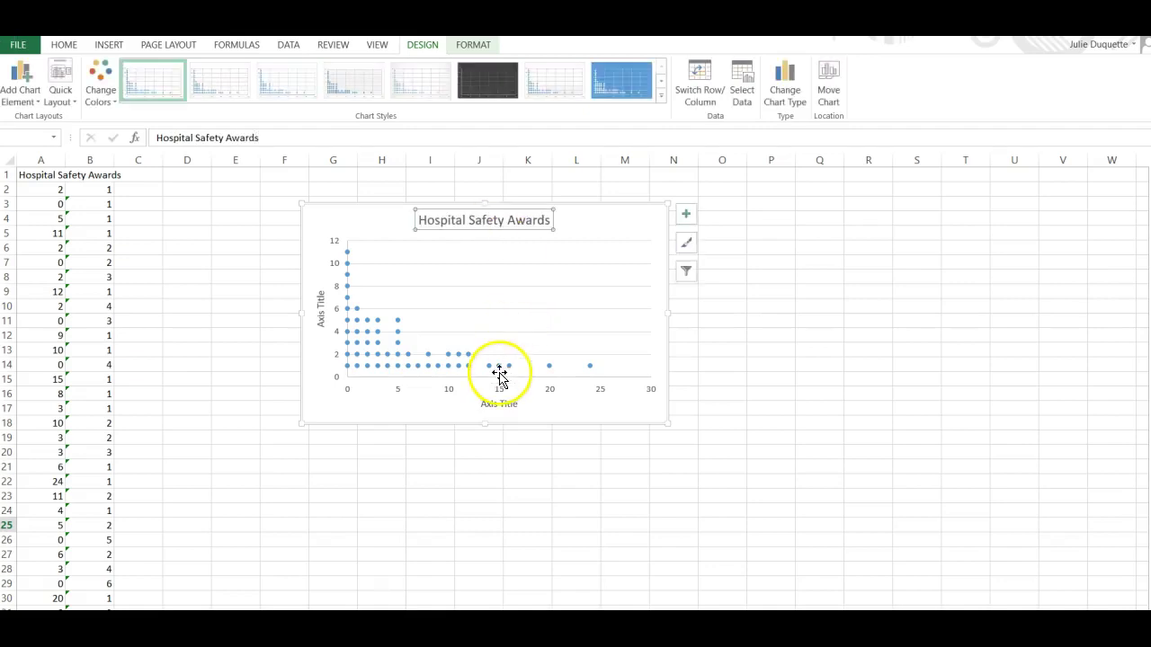
- Set the horizontal axis title to "Number of Hospitals that Won An Award Per State"
{"action": "left_click", "coordinate": [496, 405]}
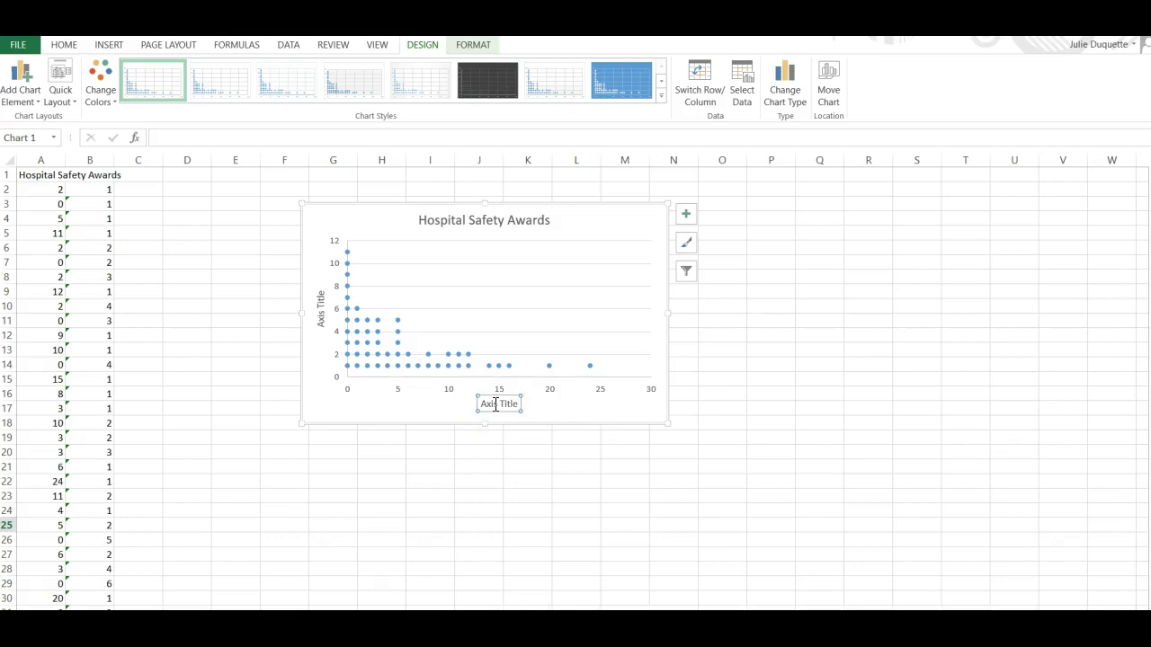
{"action": "type", "text": "Nume"}
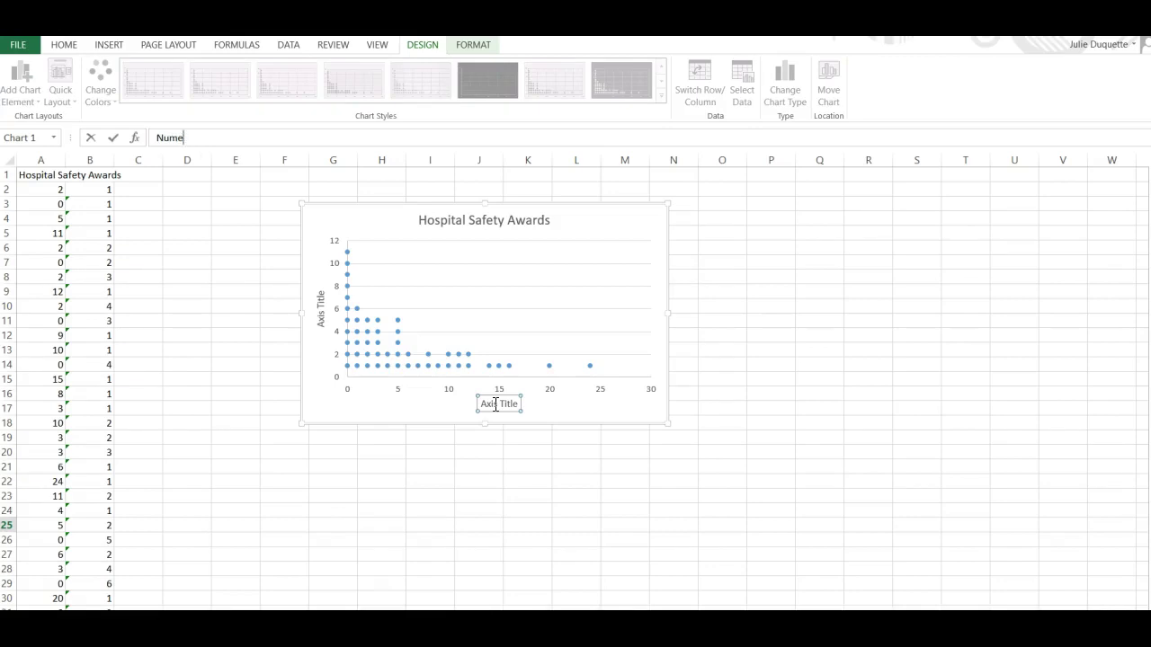
{"action": "key", "text": "BackSpace"}
{"action": "type", "text": "ber of Hostitals that Won An "}
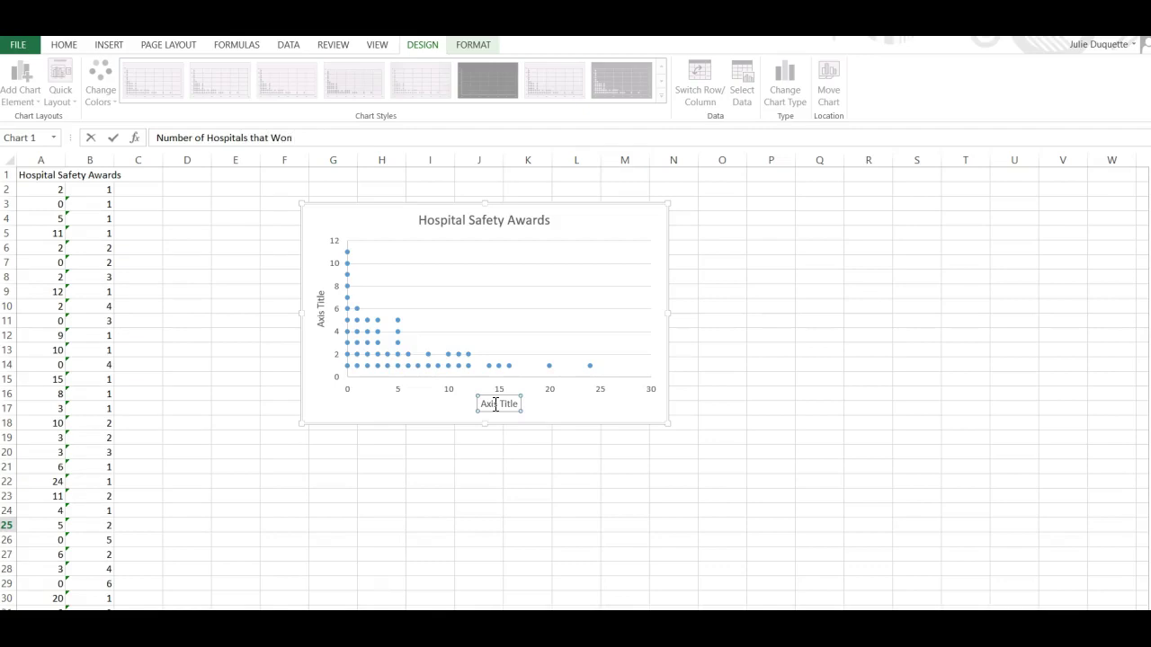
{"action": "type", "text": "Aa"}
{"action": "key", "text": "BackSpace"}
{"action": "type", "text": "ward Per State"}
{"action": "key", "text": "Return"}
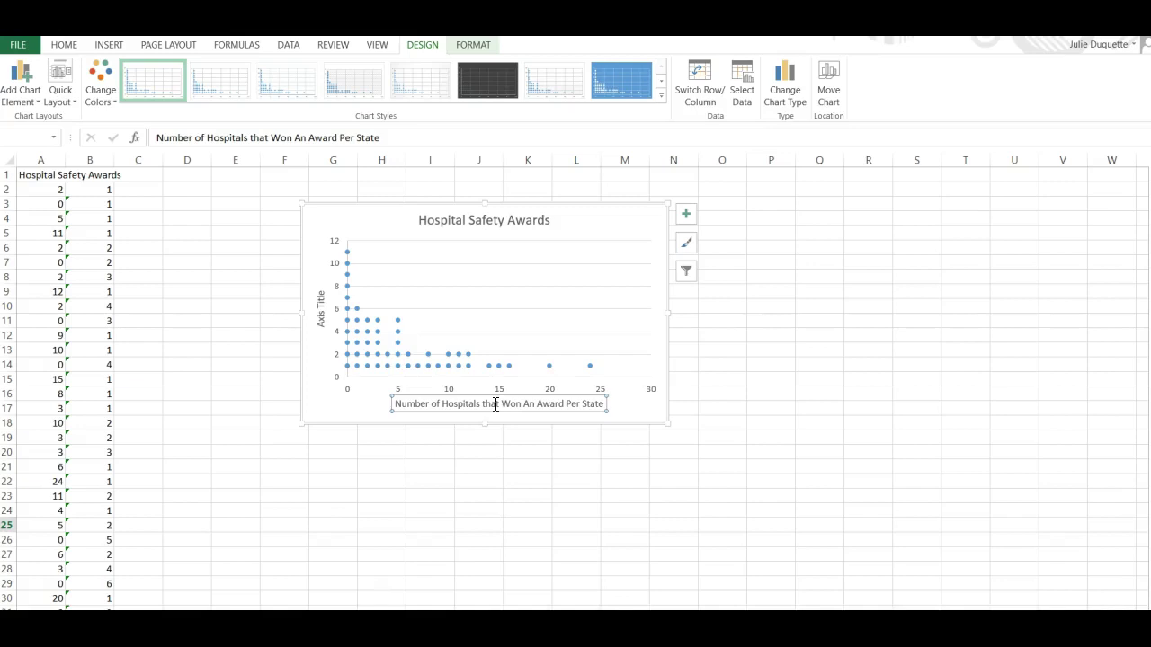
- Set the vertical axis title to "Count" and deselect the chart
{"action": "left_click", "coordinate": [319, 310]}
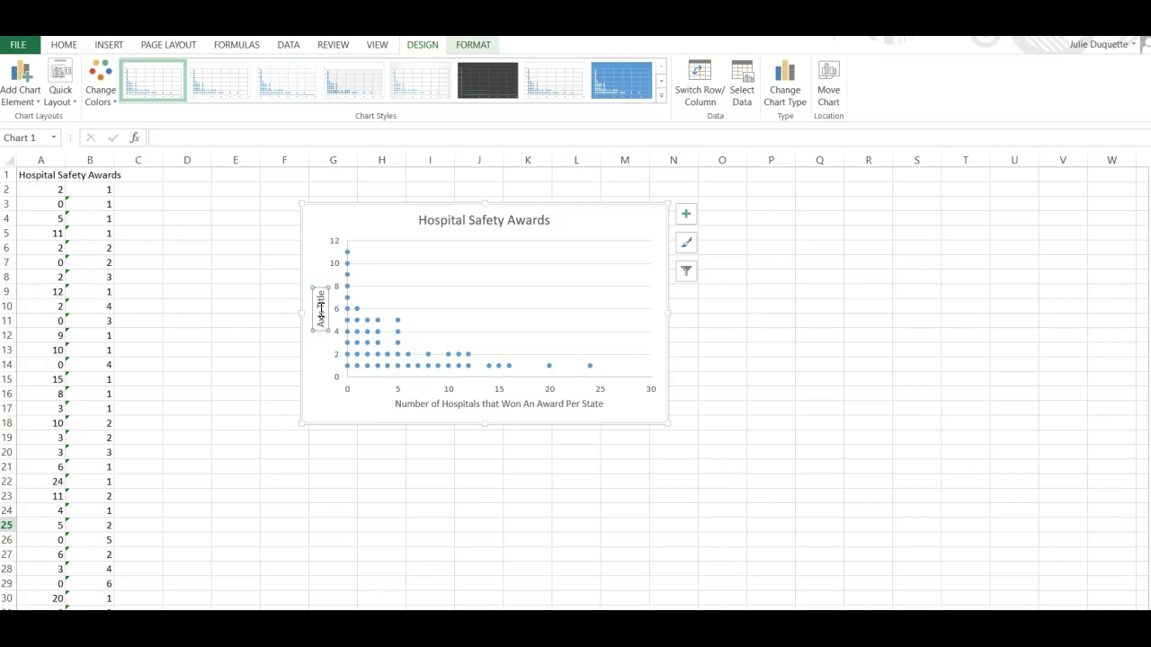
{"action": "left_click", "coordinate": [285, 137]}
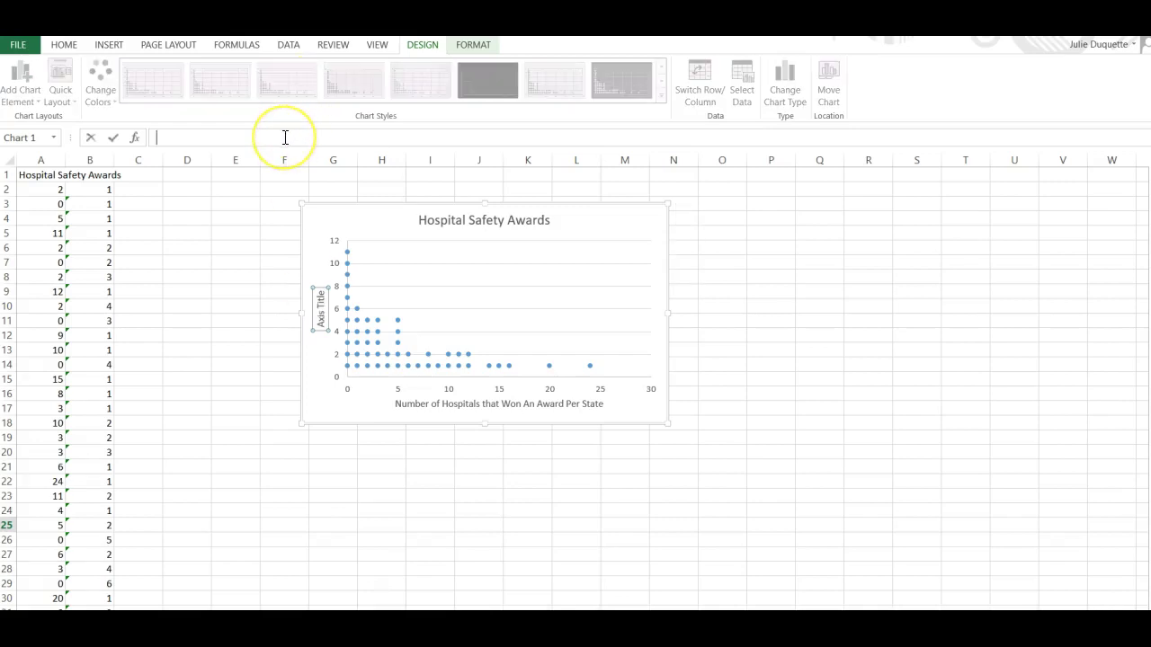
{"action": "type", "text": "Coint"}
{"action": "key", "text": "BackSpace"}
{"action": "key", "text": "BackSpace"}
{"action": "key", "text": "BackSpace"}
{"action": "type", "text": "unt"}
{"action": "key", "text": "Return"}
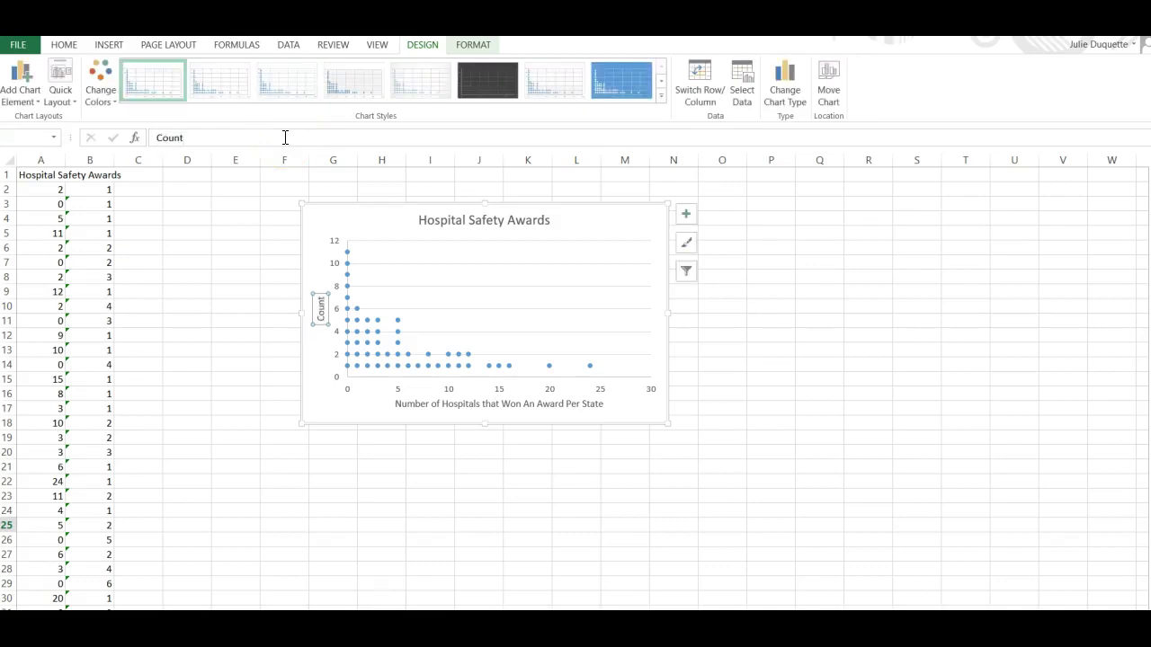
{"action": "left_click", "coordinate": [214, 231]}
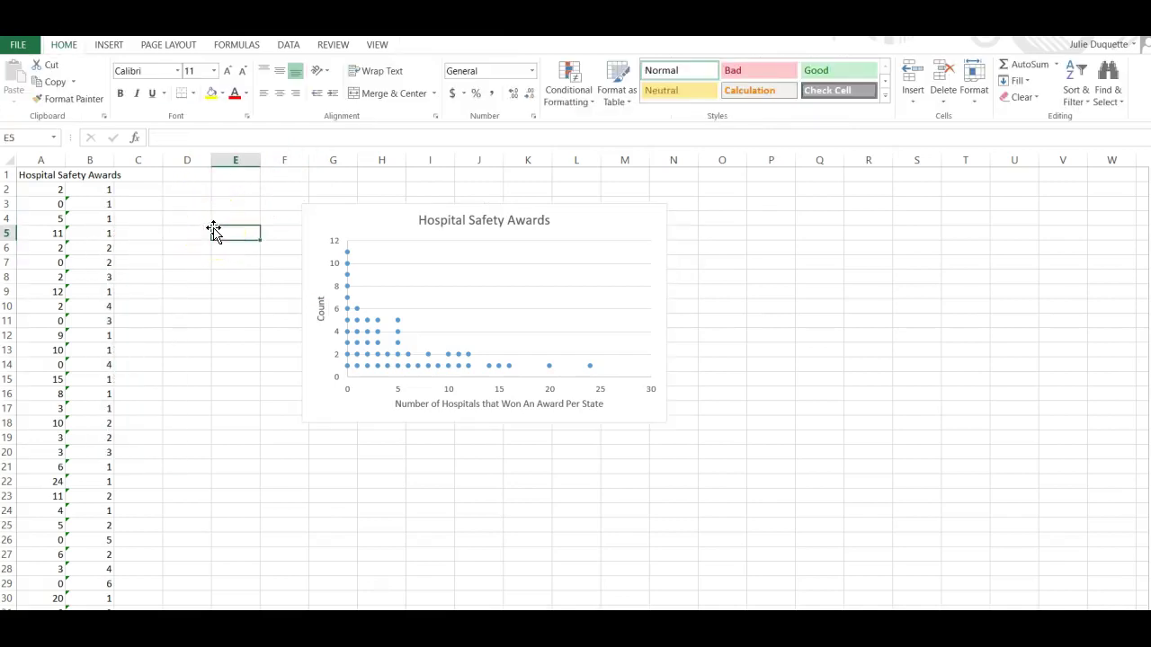